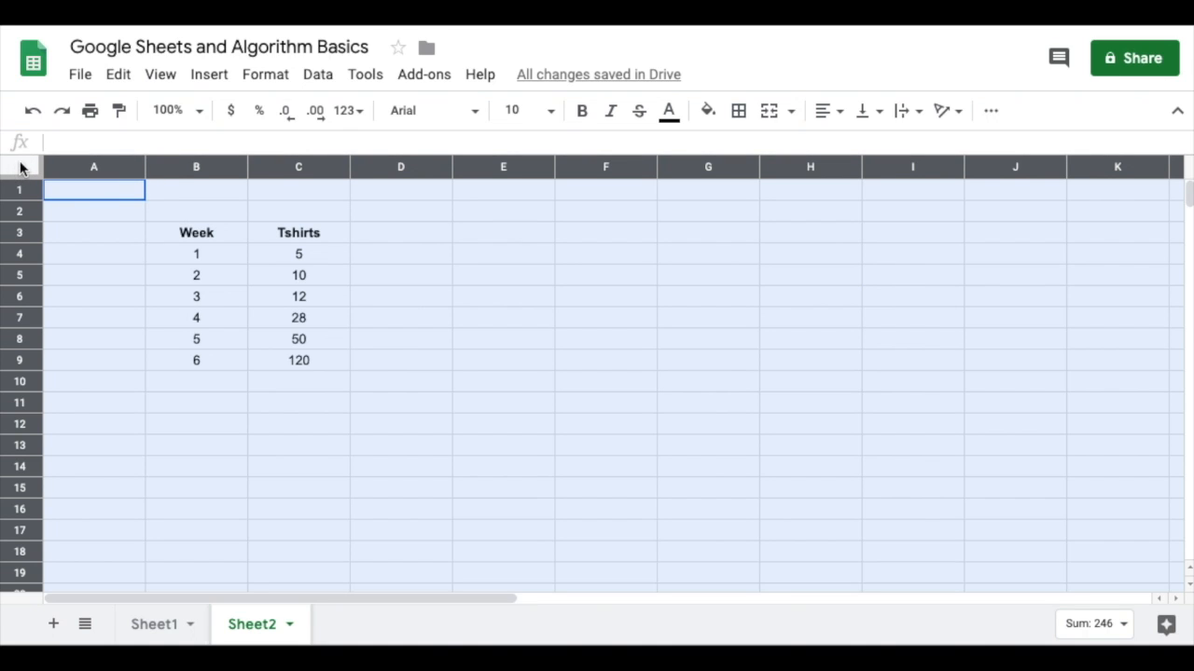
- Narrow all columns of Sheet2 equally and make all rows slightly taller
drag(145, 173, 100, 175)
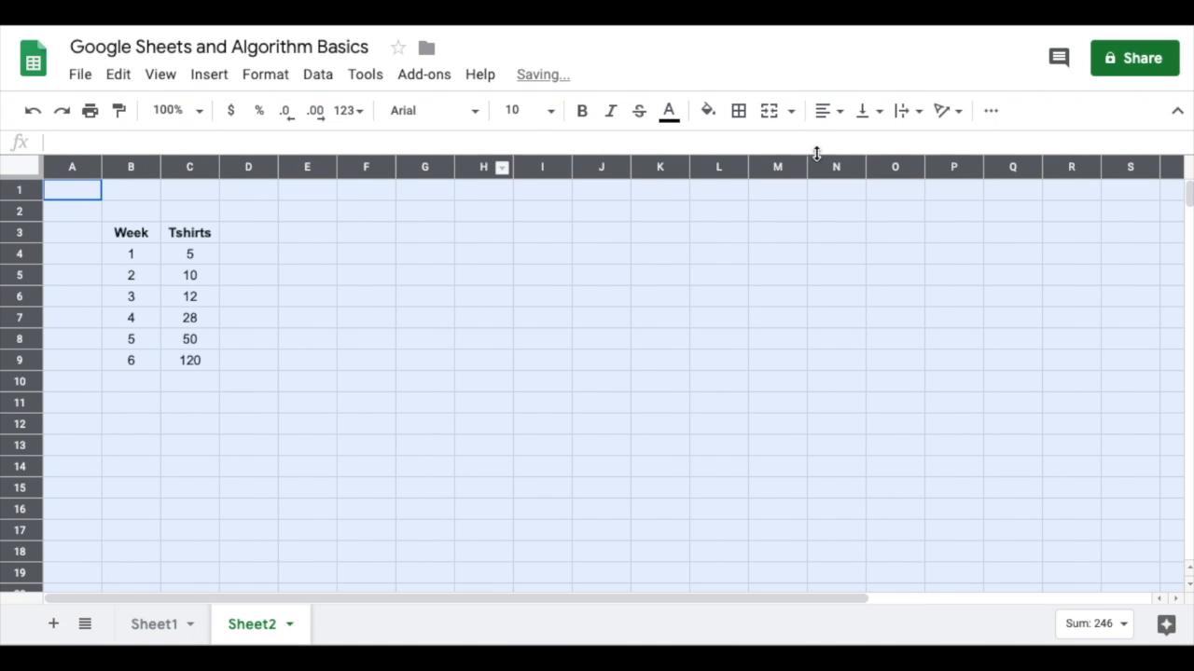
mouse_move(30, 200)
mouse_down()
mouse_move(32, 222)
mouse_move(29, 198)
mouse_up()
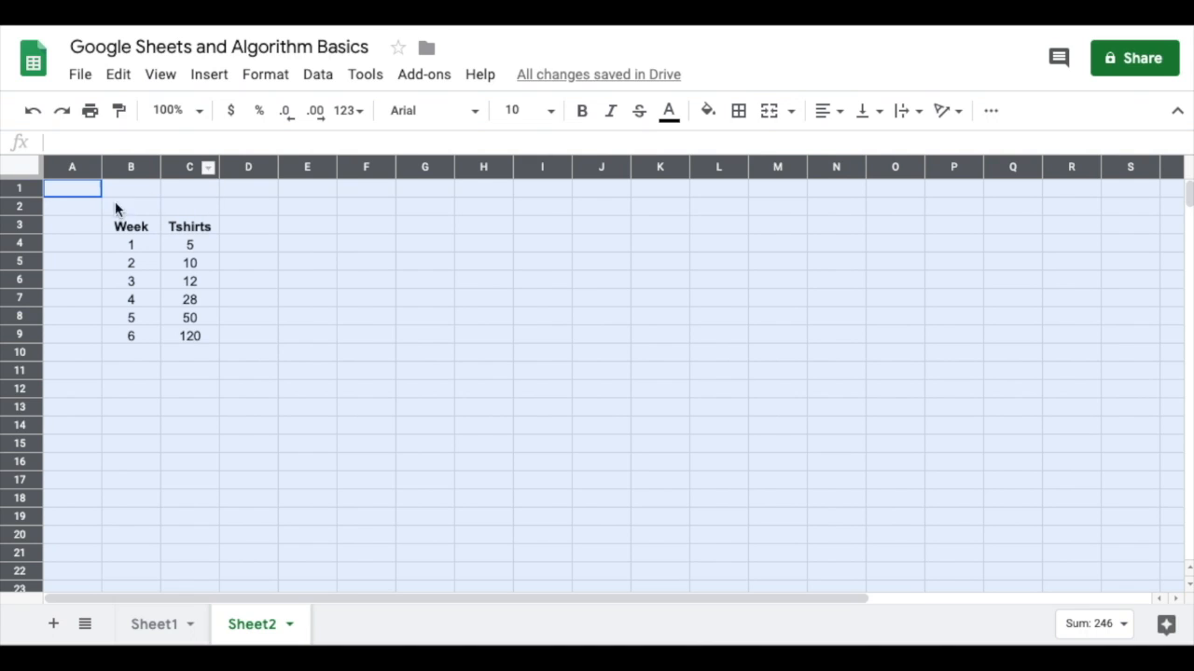
drag(35, 197, 36, 203)
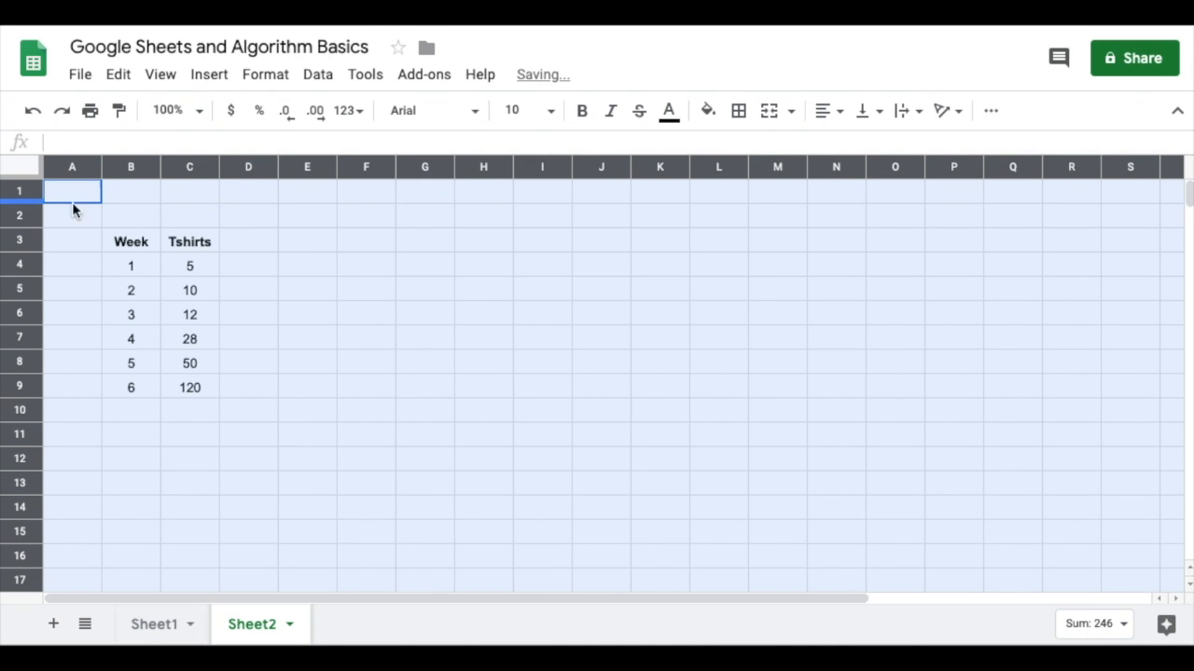
- Apply bold, italic and a light yellow text colour to the whole sheet
click(584, 110)
click(610, 111)
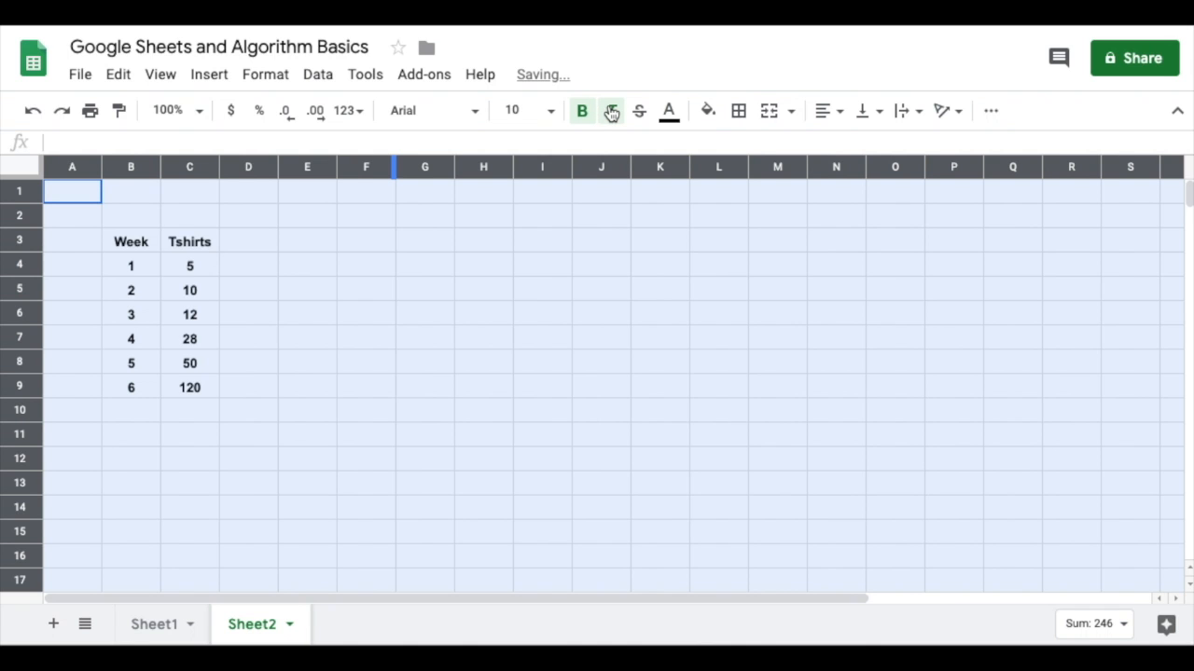
click(669, 110)
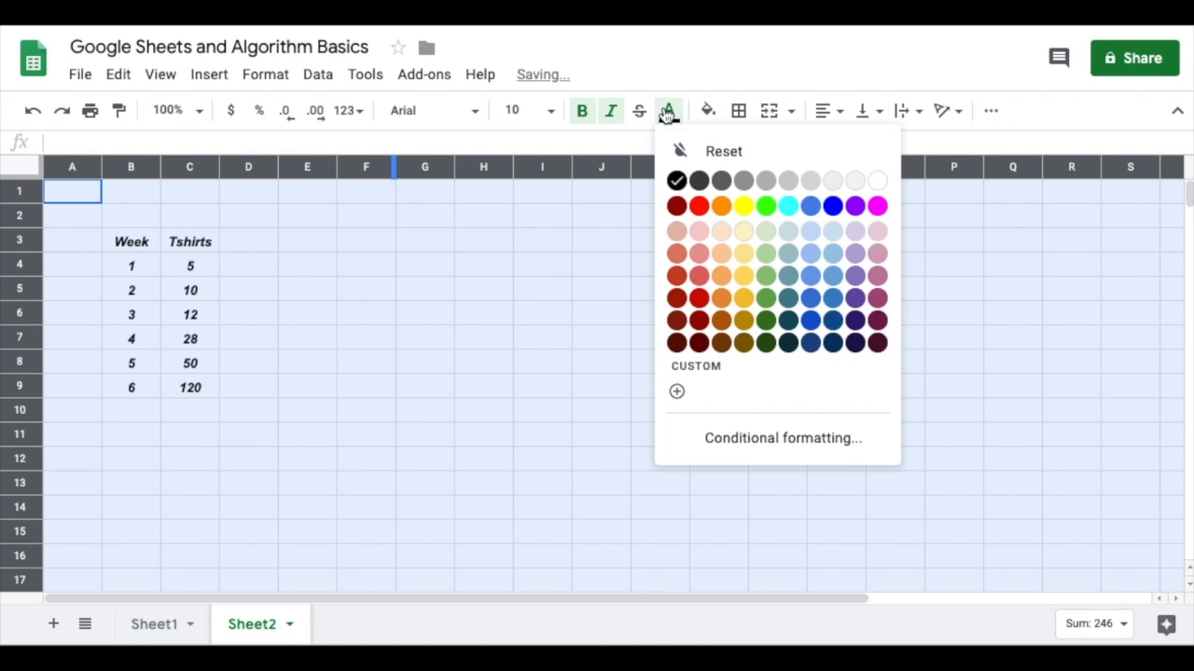
click(754, 246)
- Return all text to black without italic or bold, and bold only the Week and Tshirts headers
click(669, 110)
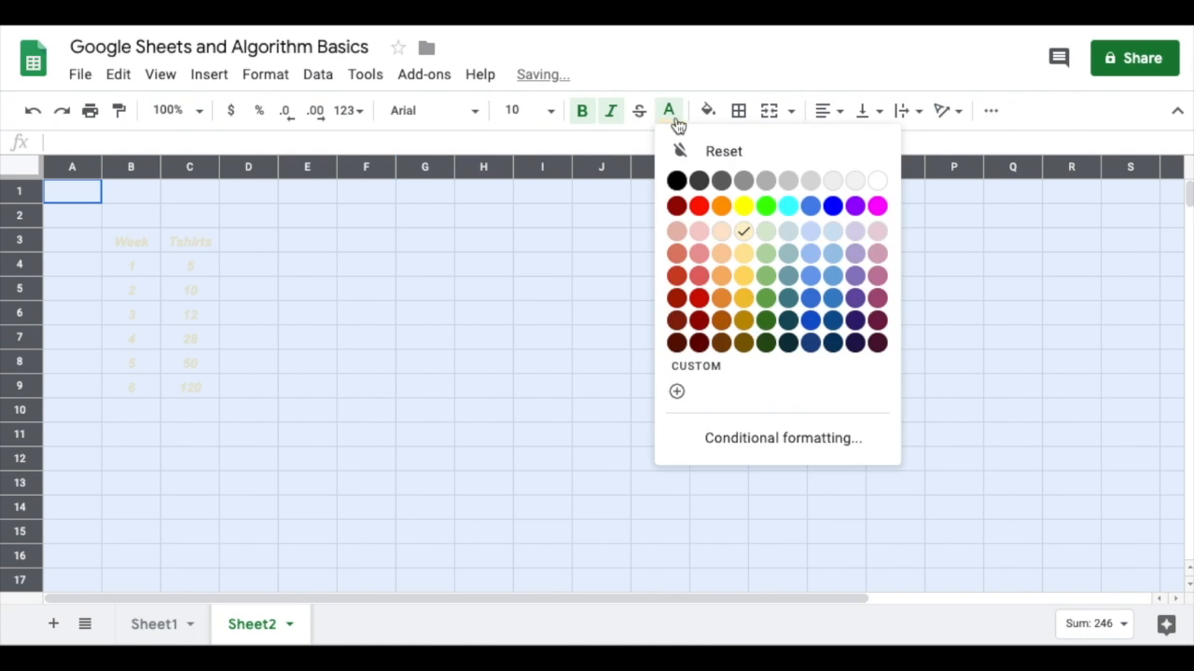
click(676, 181)
click(610, 111)
click(582, 111)
drag(140, 246, 207, 247)
click(582, 110)
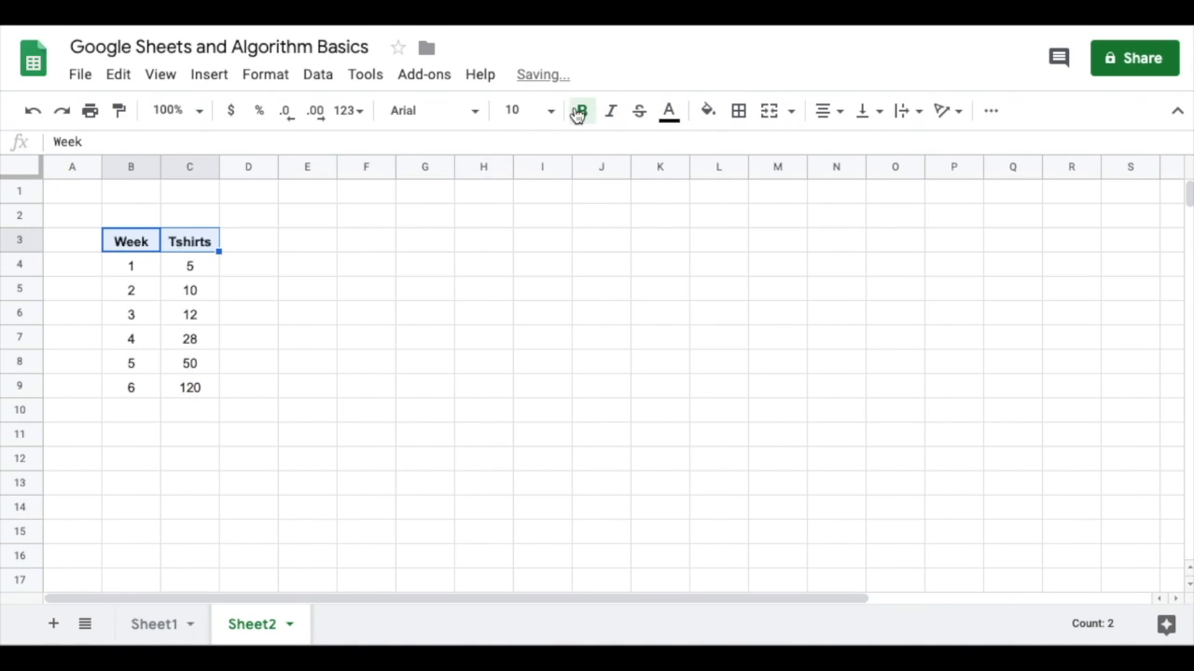
click(183, 430)
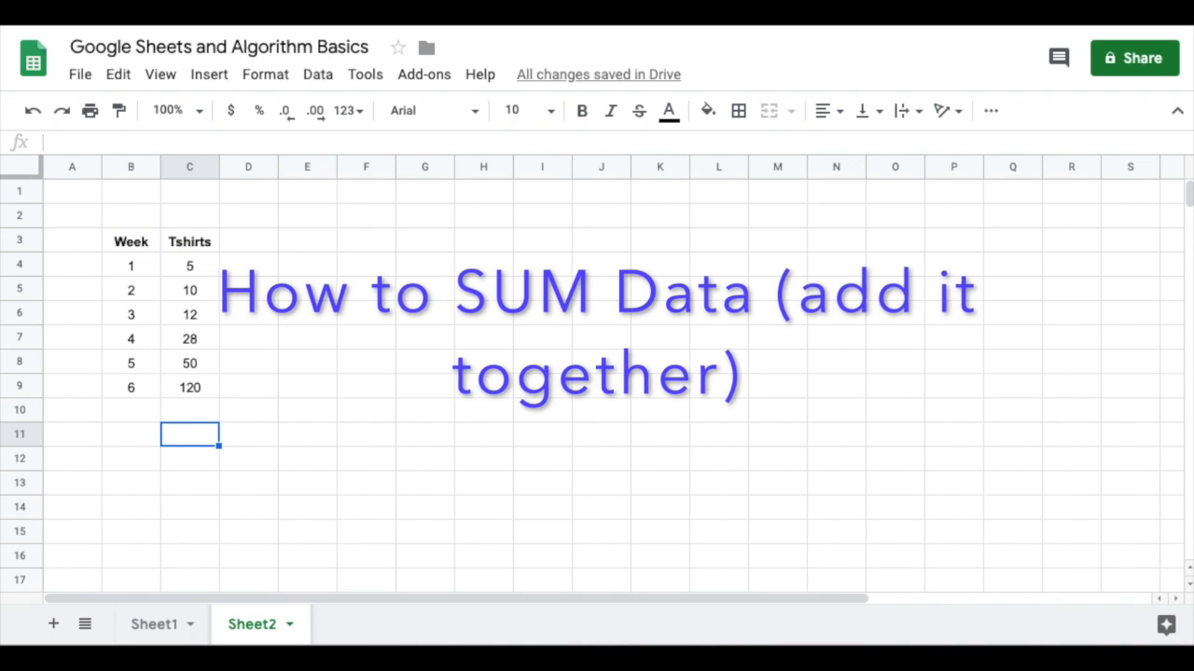
text(=SUM)
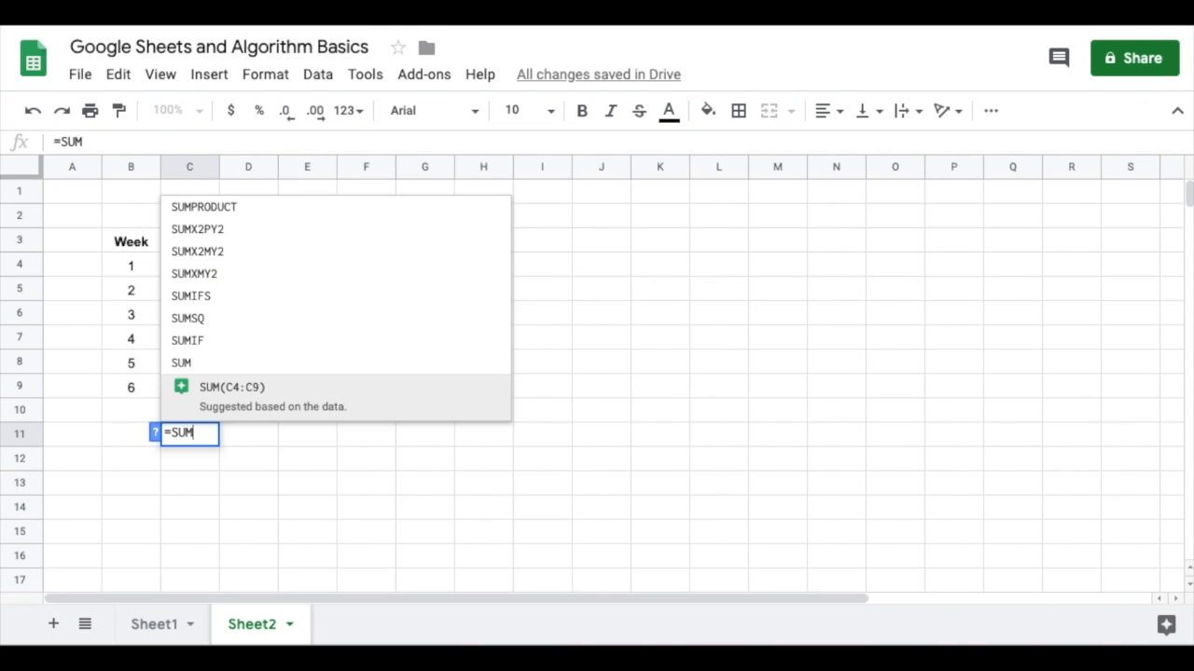
click(536, 458)
click(190, 434)
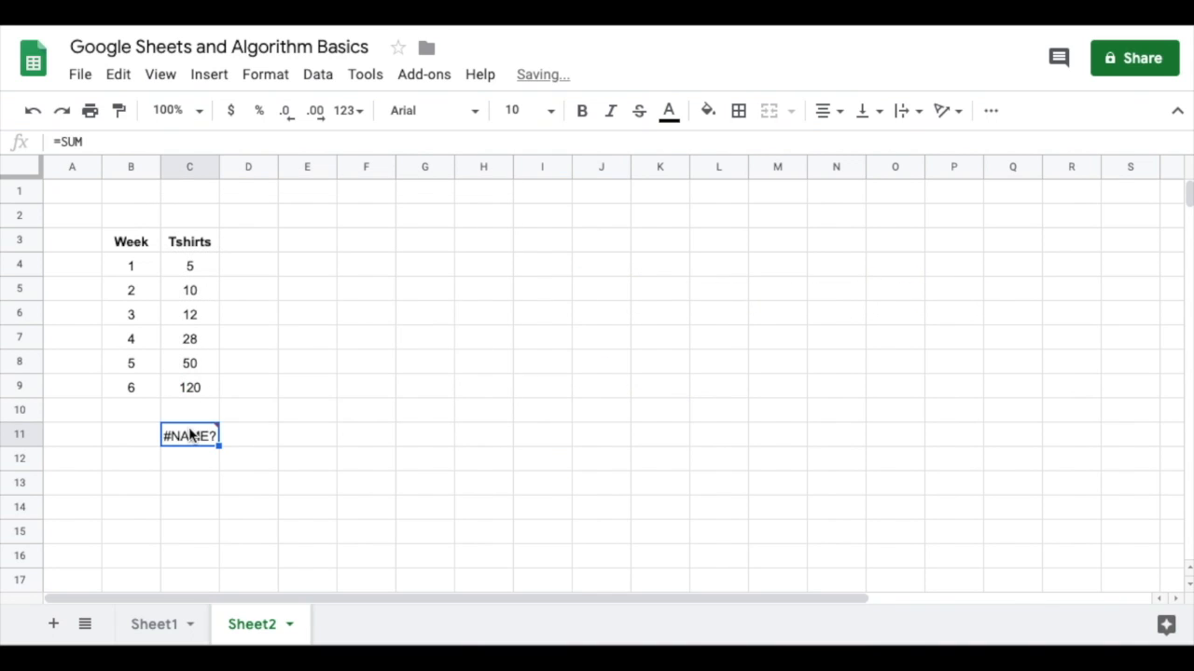
key(Delete)
- Enter a SUM formula in C11 that adds the Tshirts values in C4:C9
text(=)
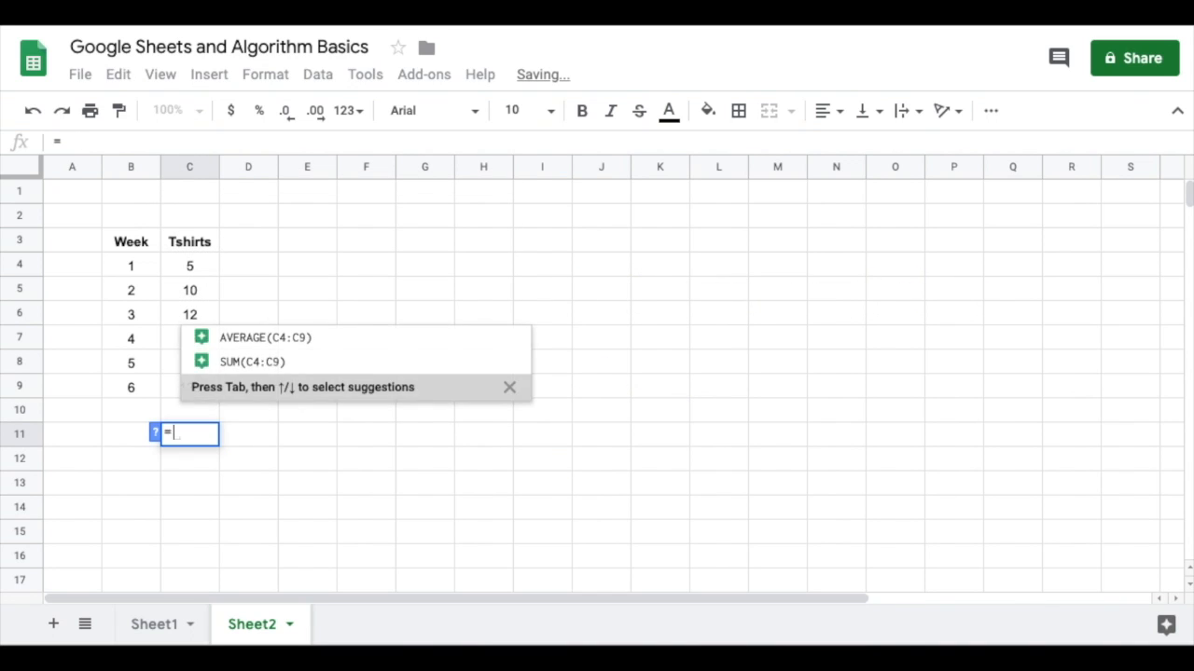
text(SUM()
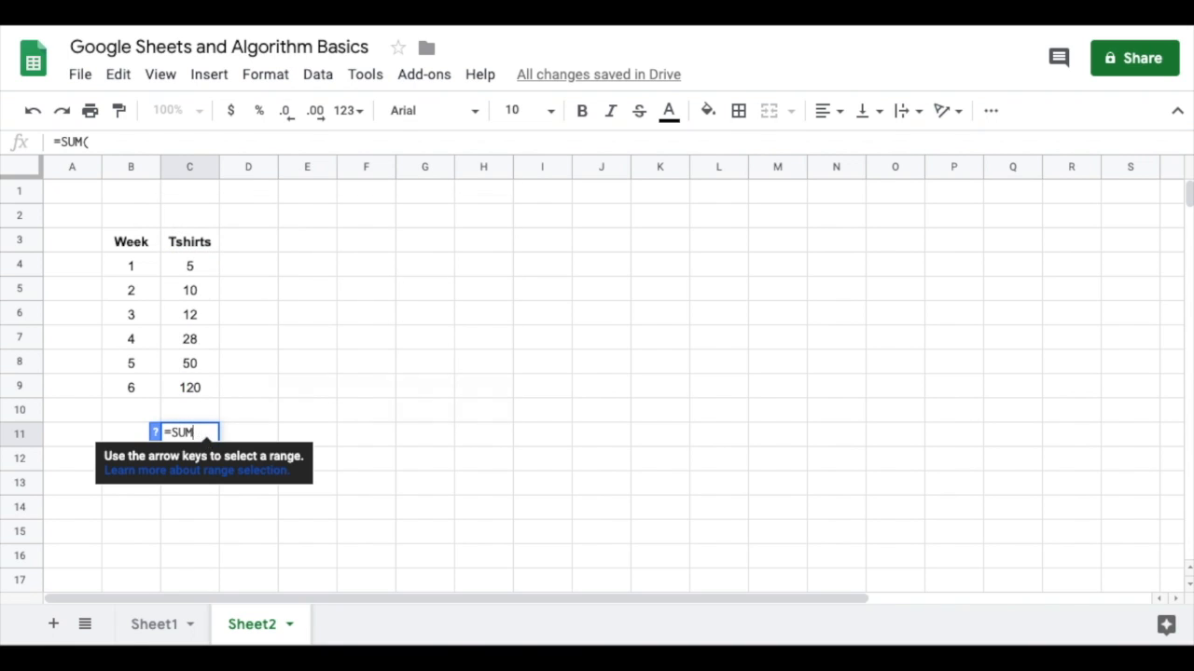
key(BackSpace)
key(BackSpace)
key(BackSpace)
key(BackSpace)
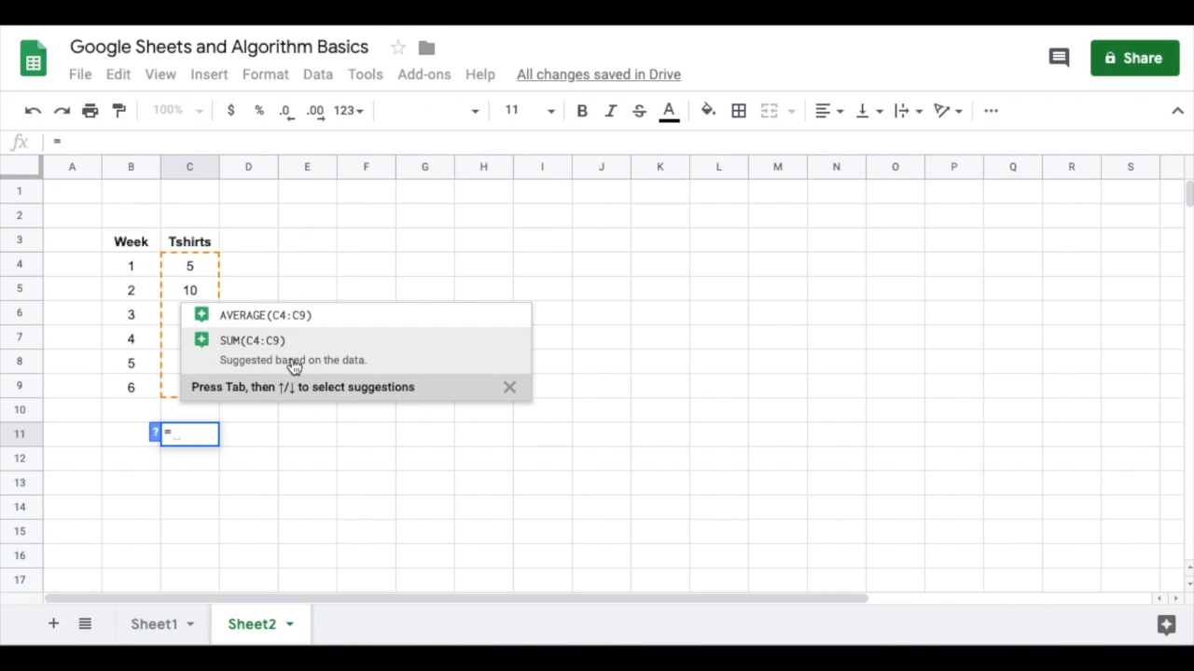
text(SUM)
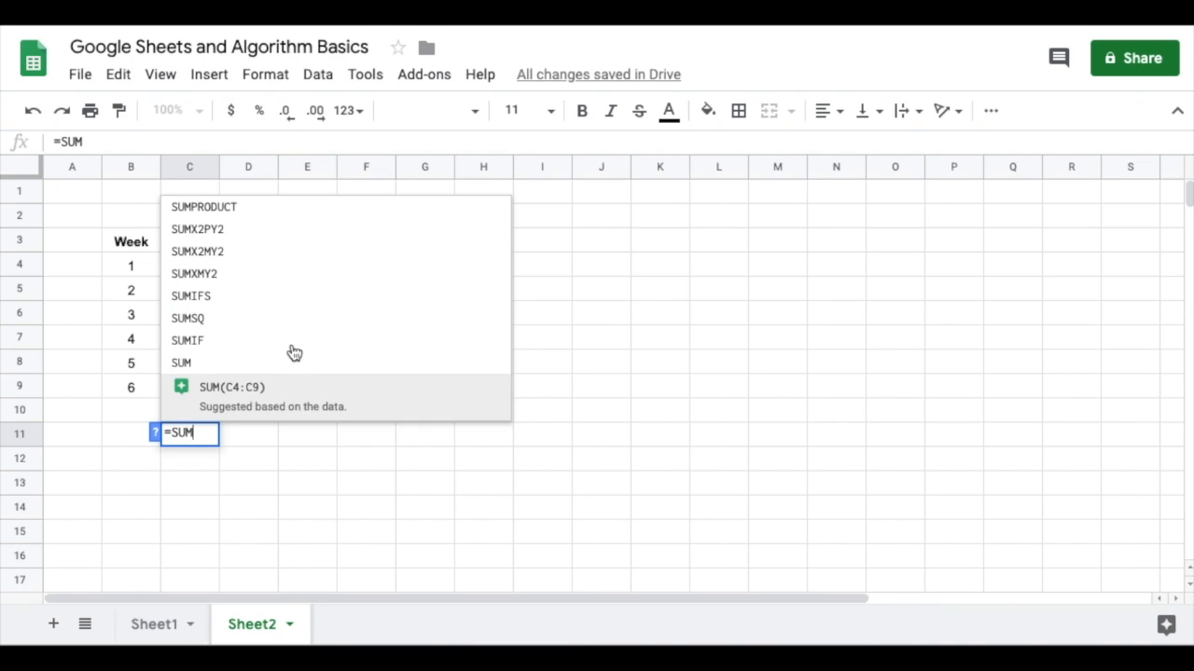
click(207, 365)
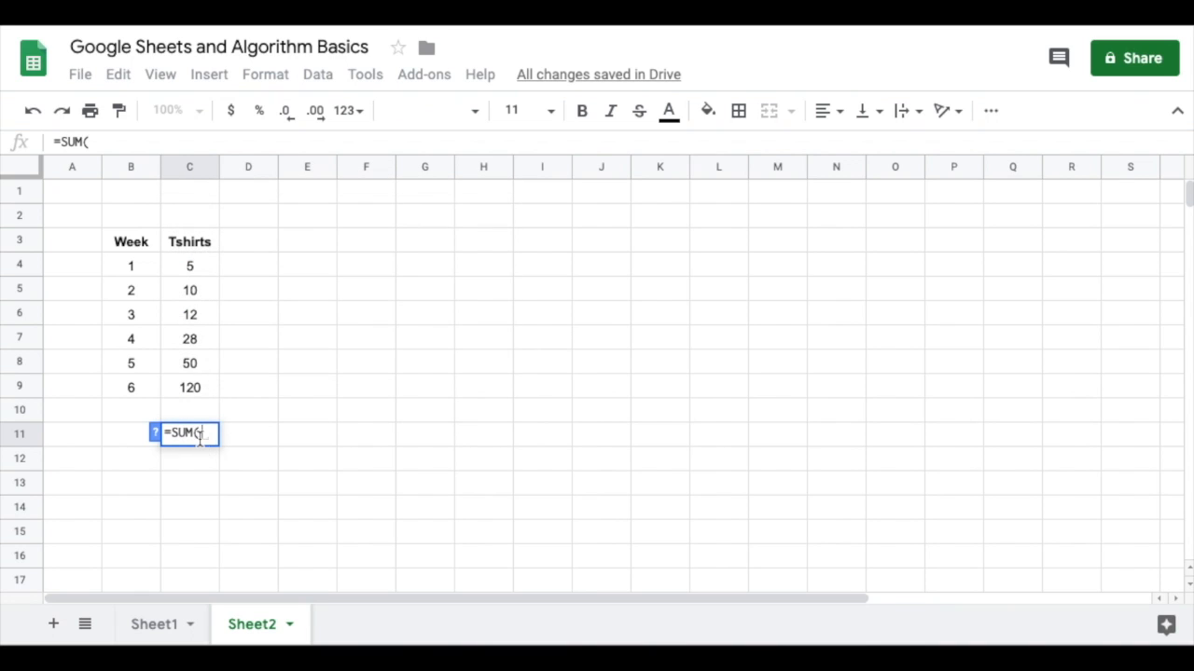
drag(192, 267, 195, 396)
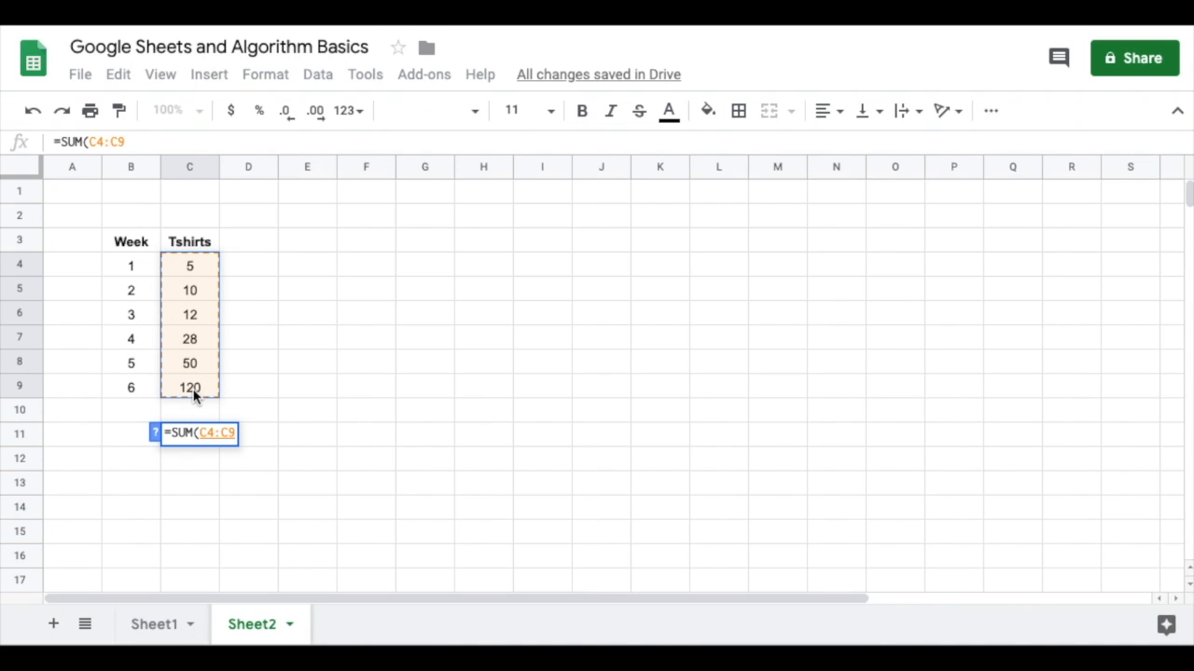
key(Return)
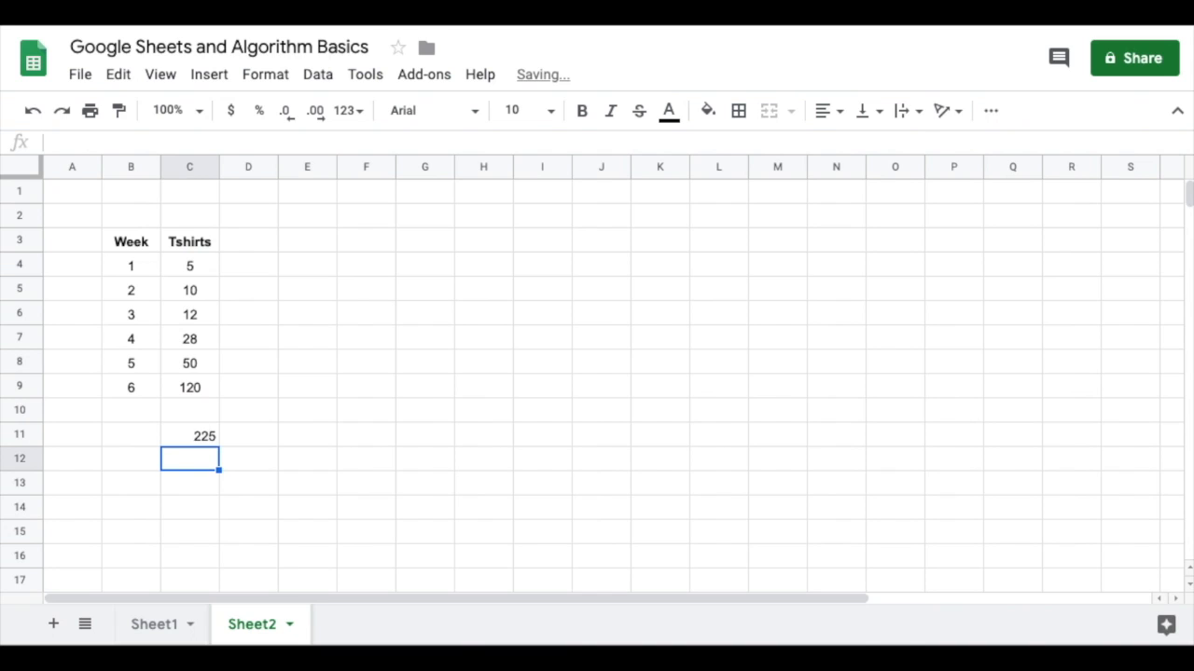
- Enter the label TOTAL TSHIRTS in D11 beside the sum and make it bold
click(250, 437)
text(TOTAL )
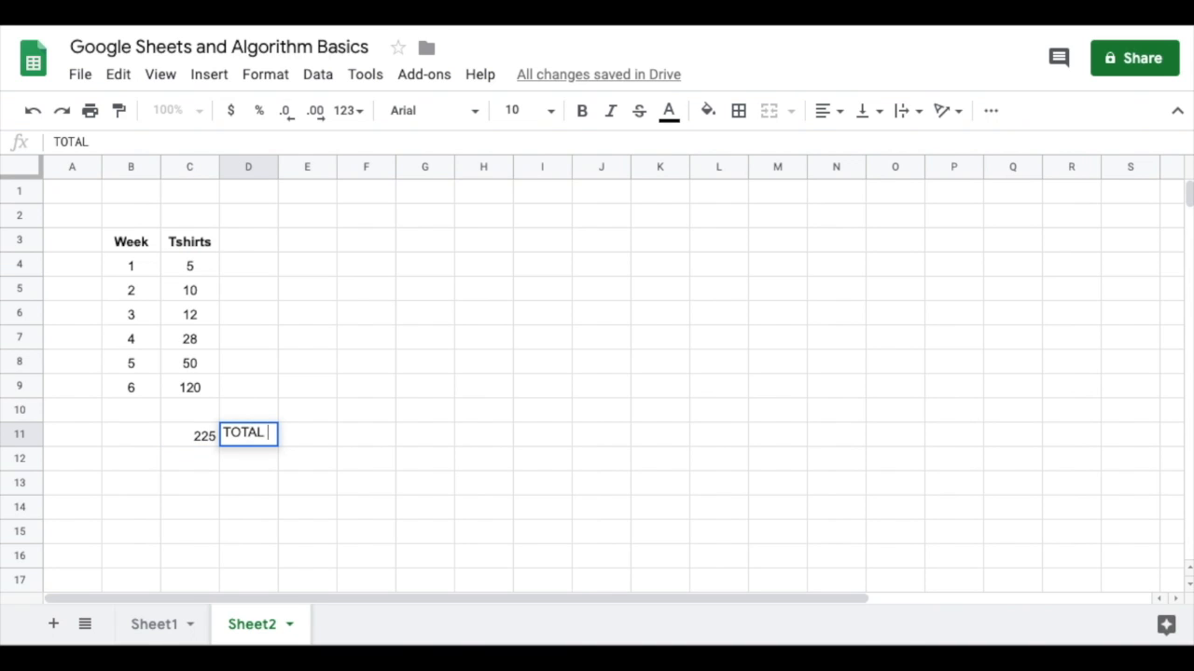
text(TSHIRTS)
key(Return)
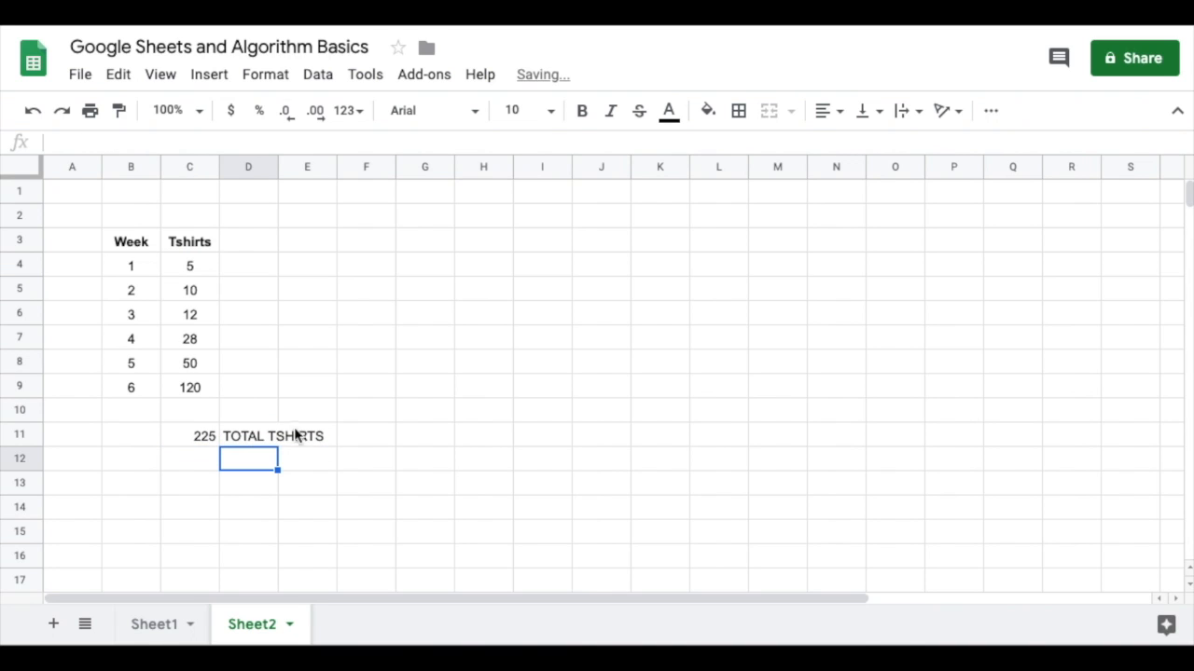
click(205, 442)
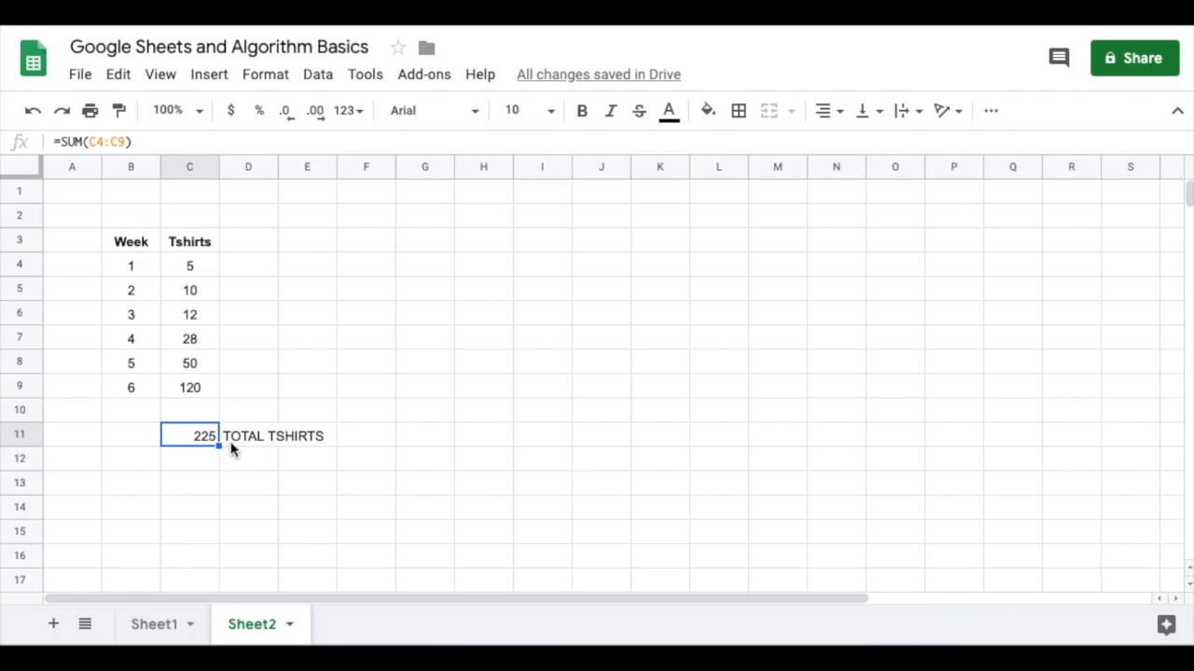
click(239, 439)
click(583, 111)
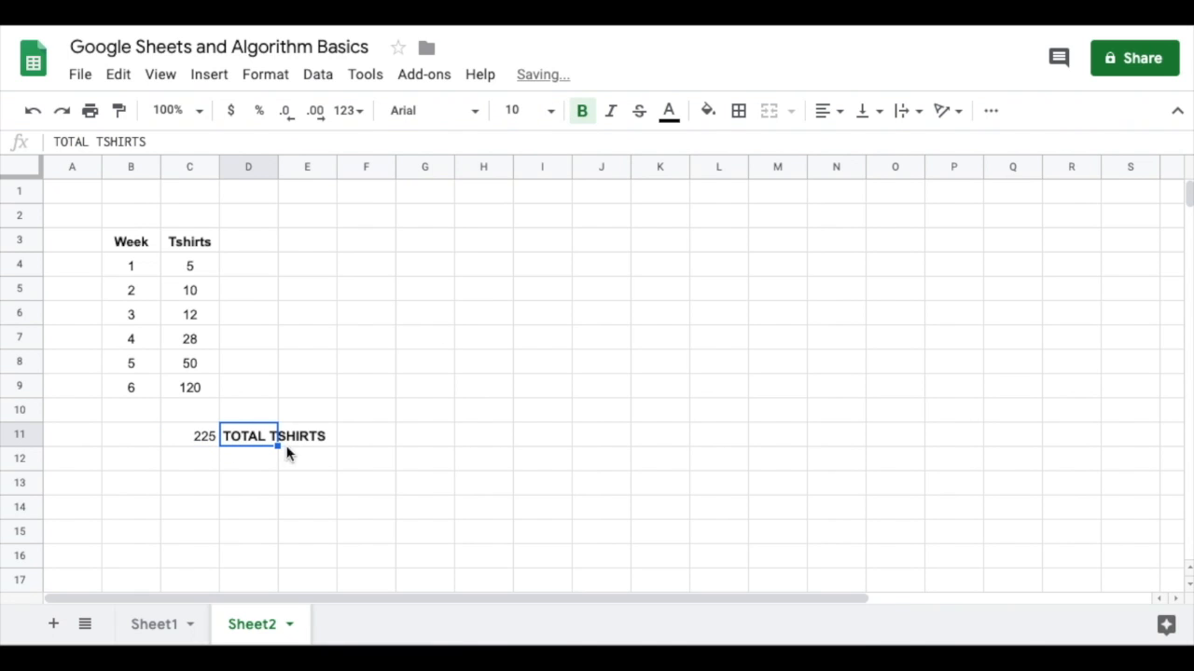
- Enter the label AVERAGE PER WEEK in D12
click(249, 459)
text(AVERGA)
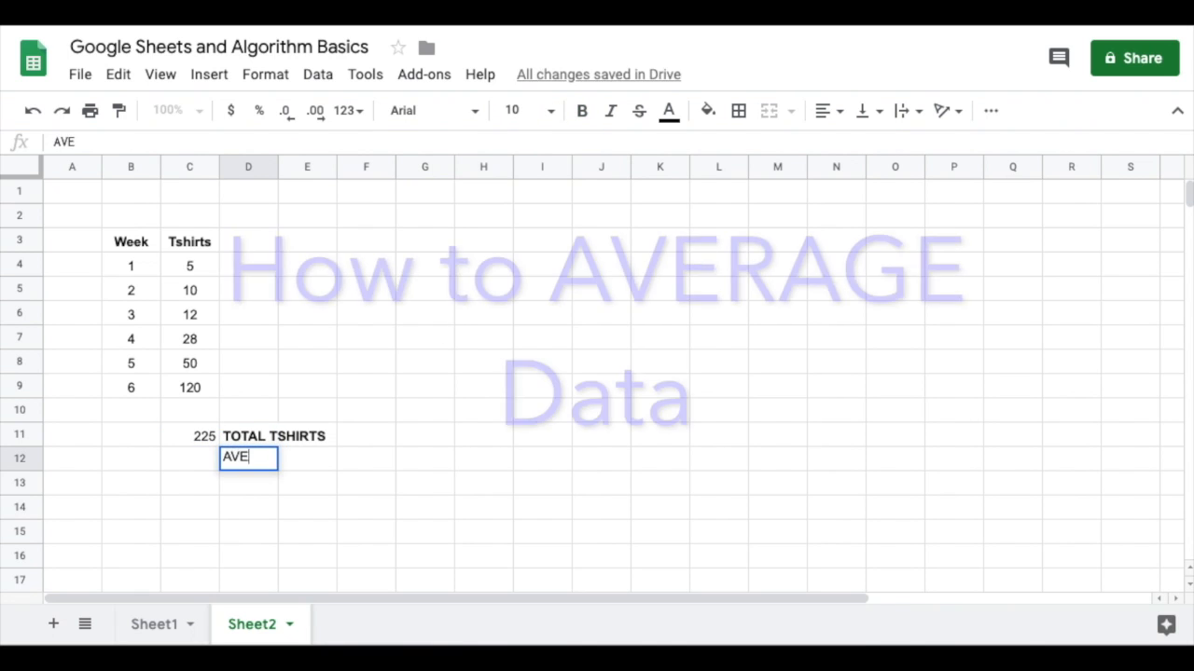
key(BackSpace)
key(BackSpace)
text(AGE PER WEEK)
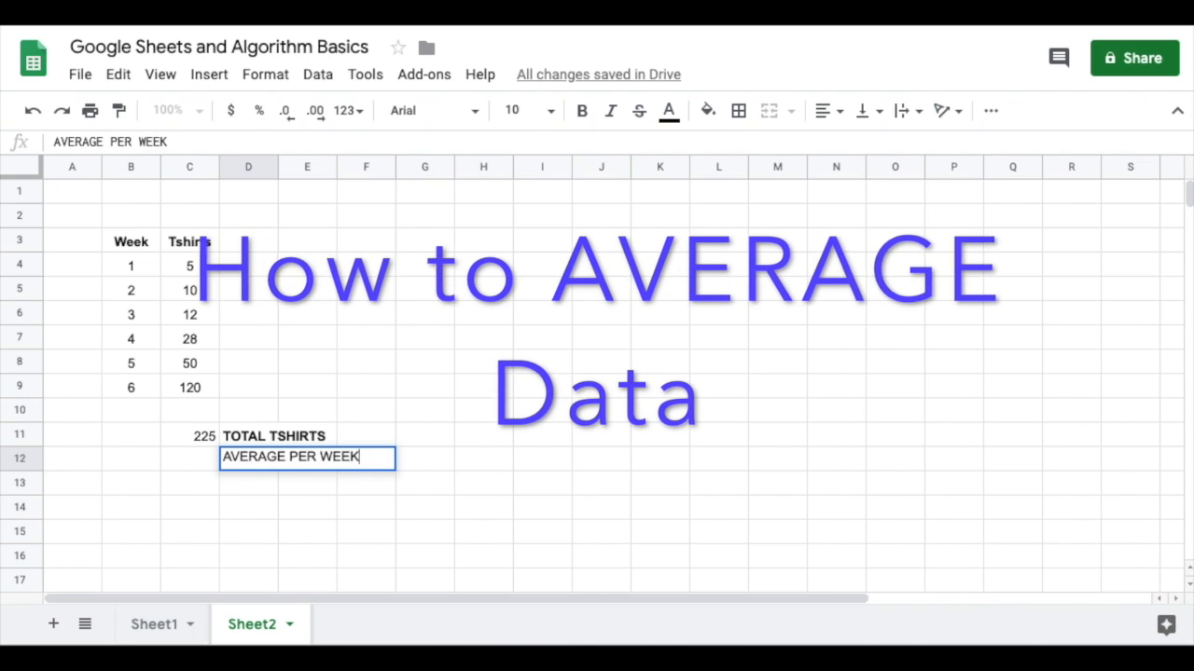
key(Return)
- Enter an AVERAGE formula in C12 for the Tshirts values in C4:C9
click(186, 462)
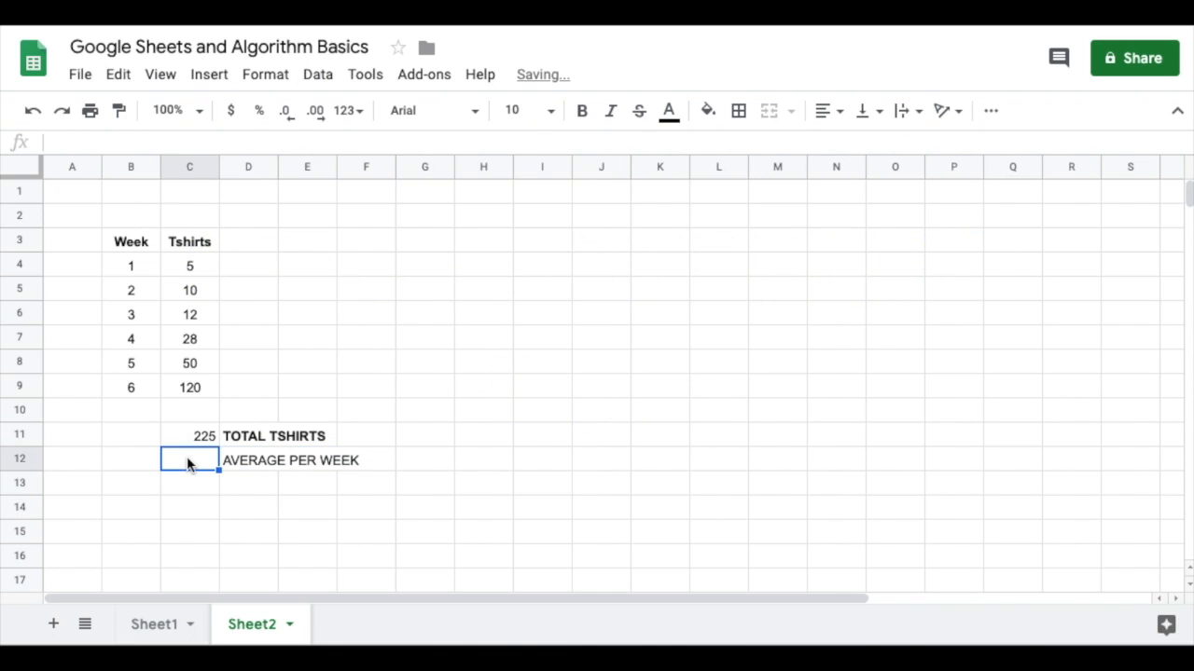
text(=)
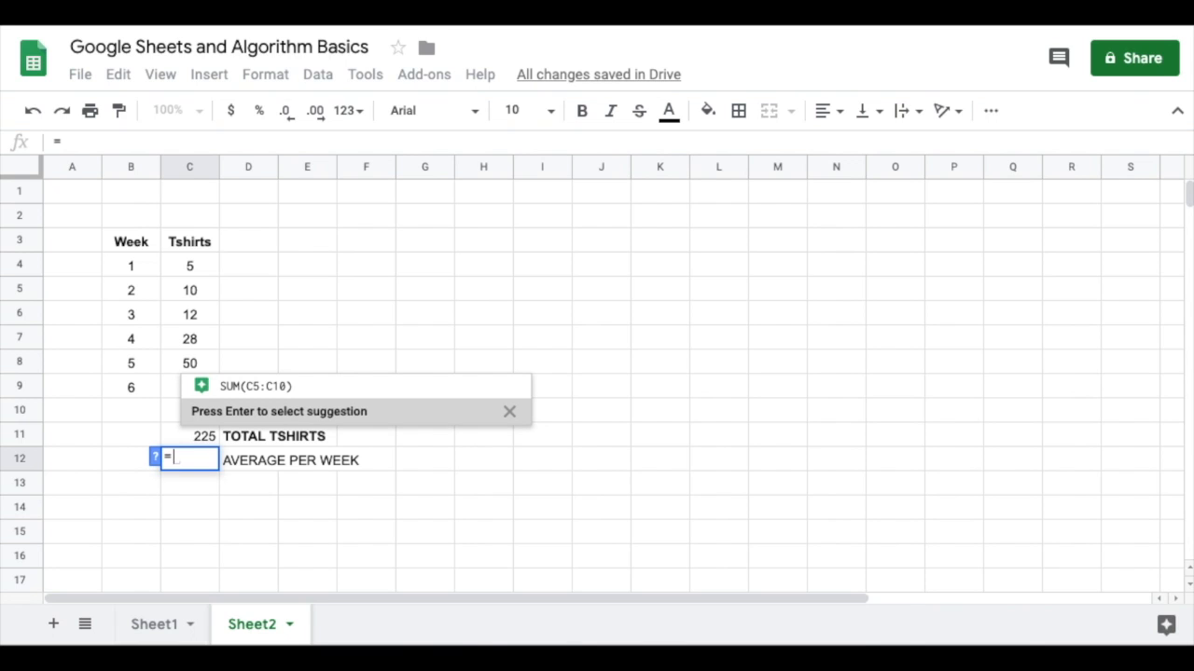
text(AVER)
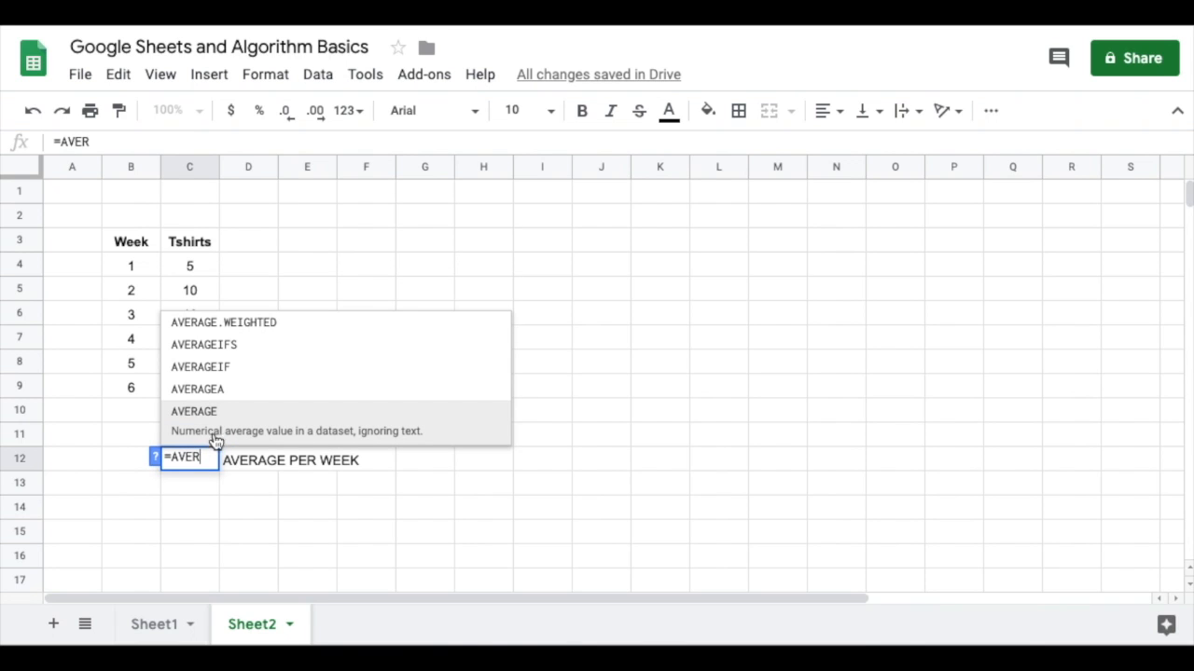
click(216, 413)
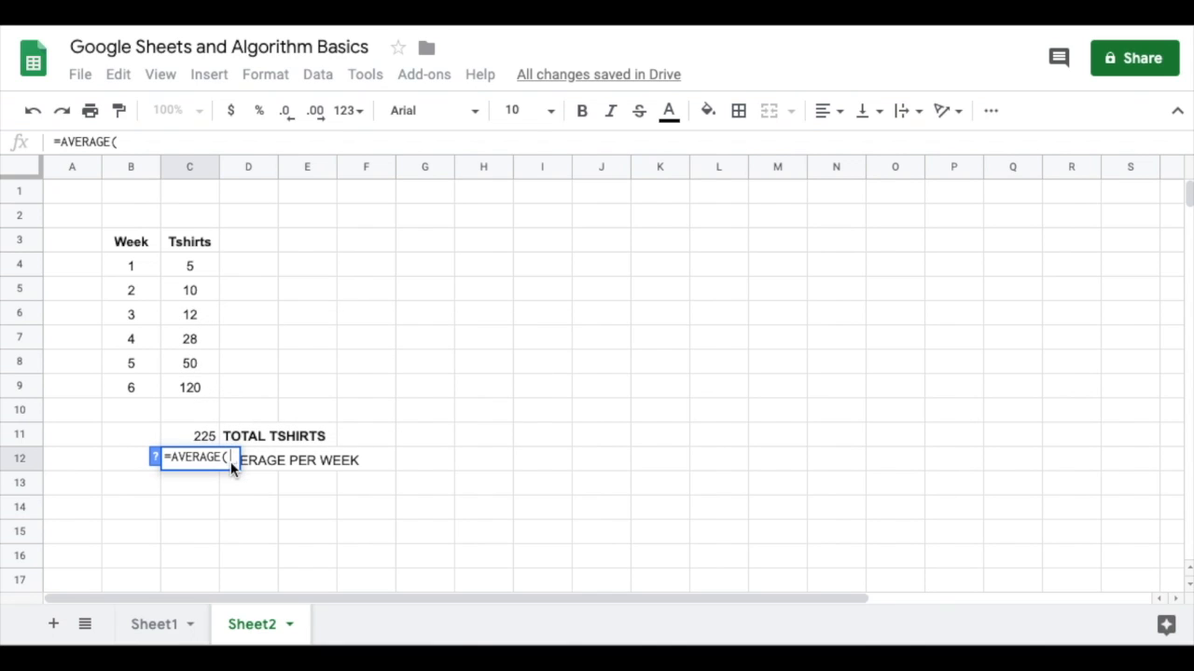
drag(196, 266, 201, 386)
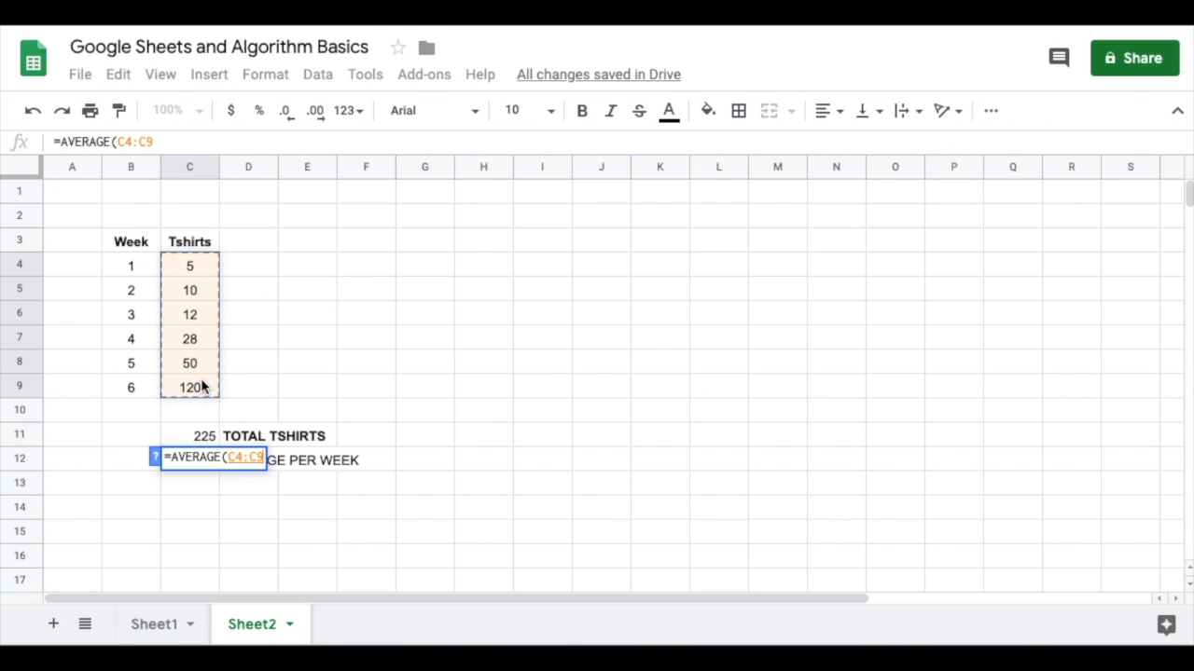
key(Return)
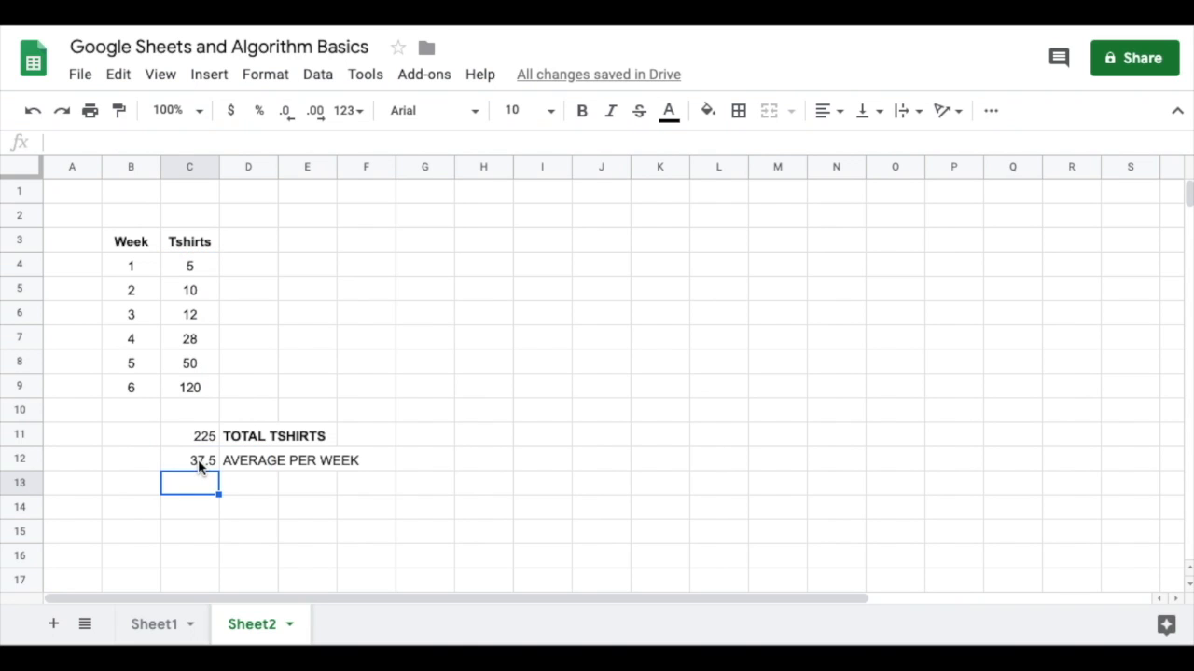
- Bold the AVERAGE PER WEEK label and centre the contents of all cells horizontally
click(266, 460)
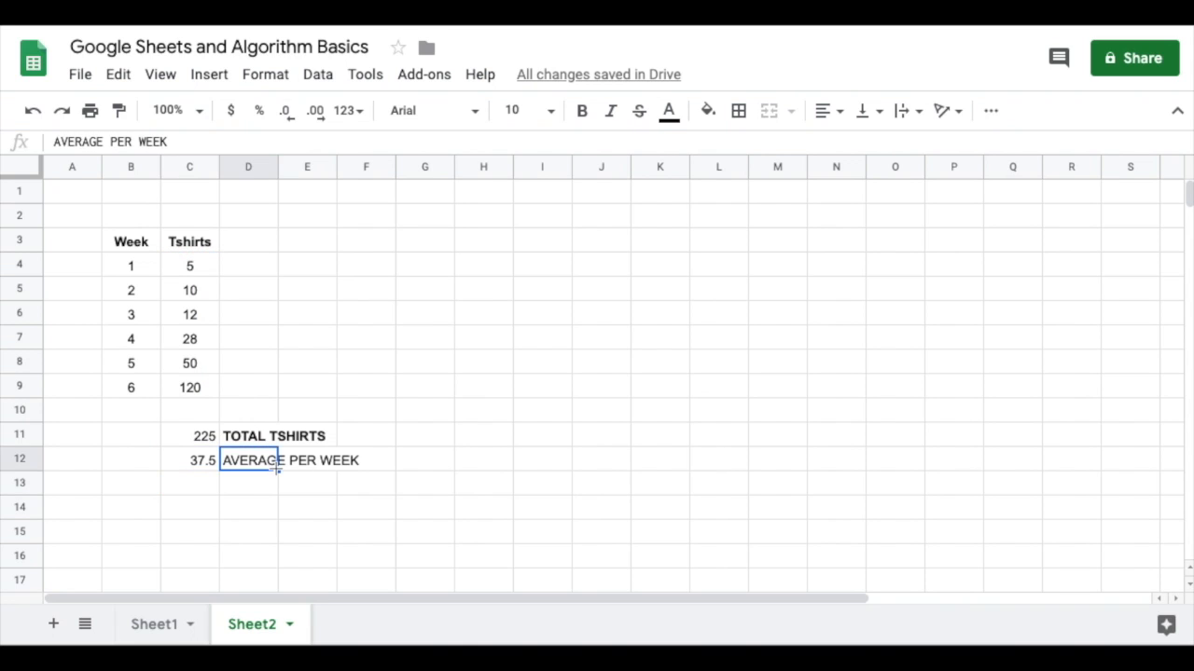
click(582, 111)
click(27, 168)
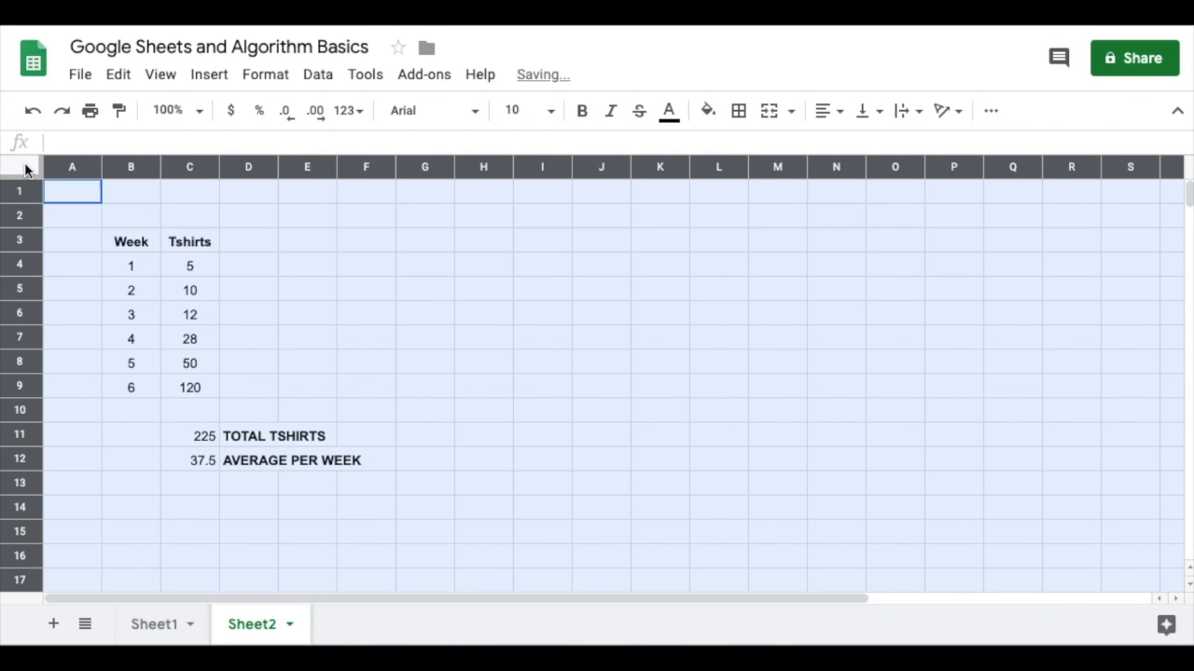
click(826, 111)
click(853, 147)
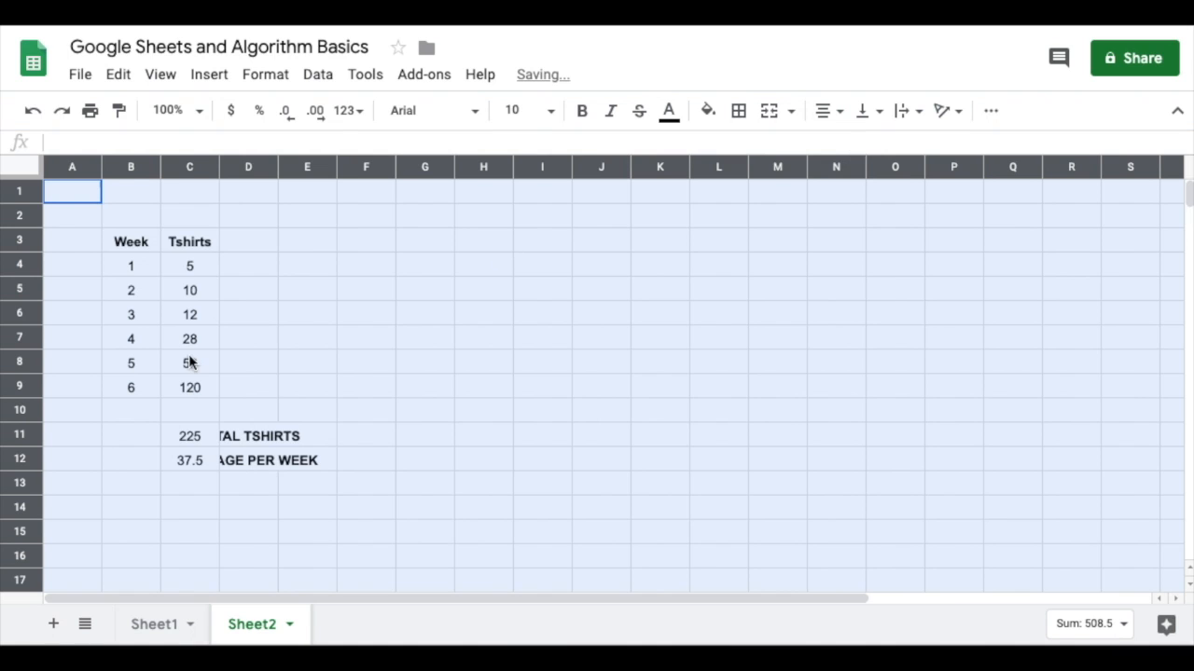
- Widen column D until both labels fit inside it, and select the average in C12
click(269, 405)
drag(277, 165, 370, 168)
click(305, 164)
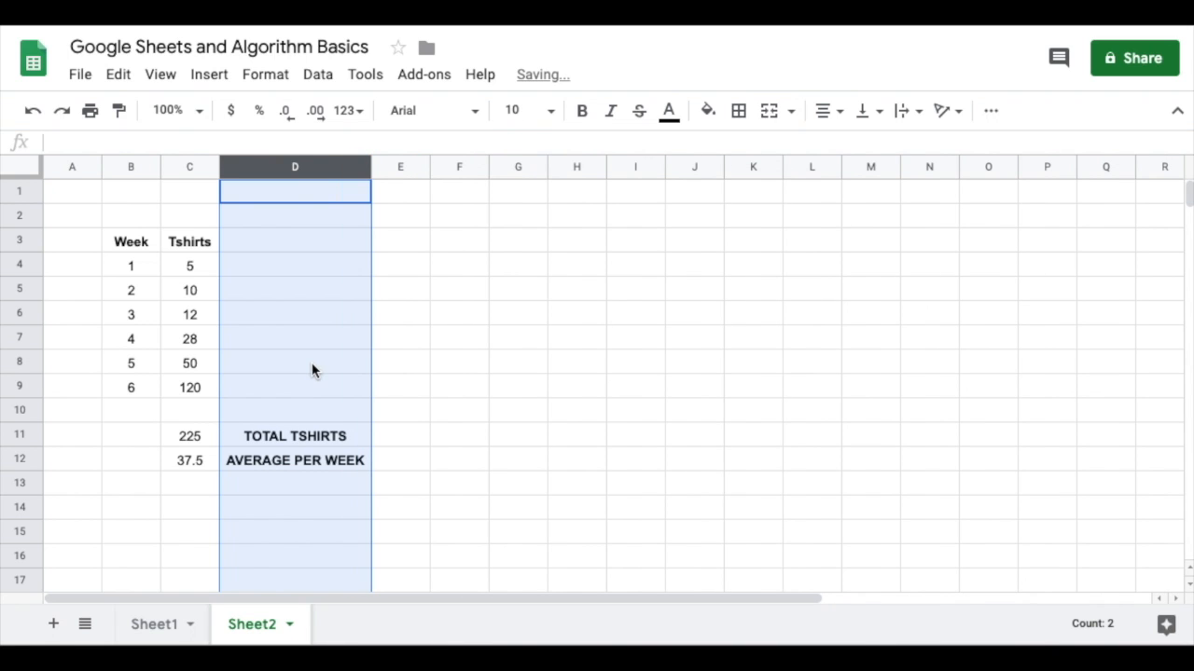
click(197, 442)
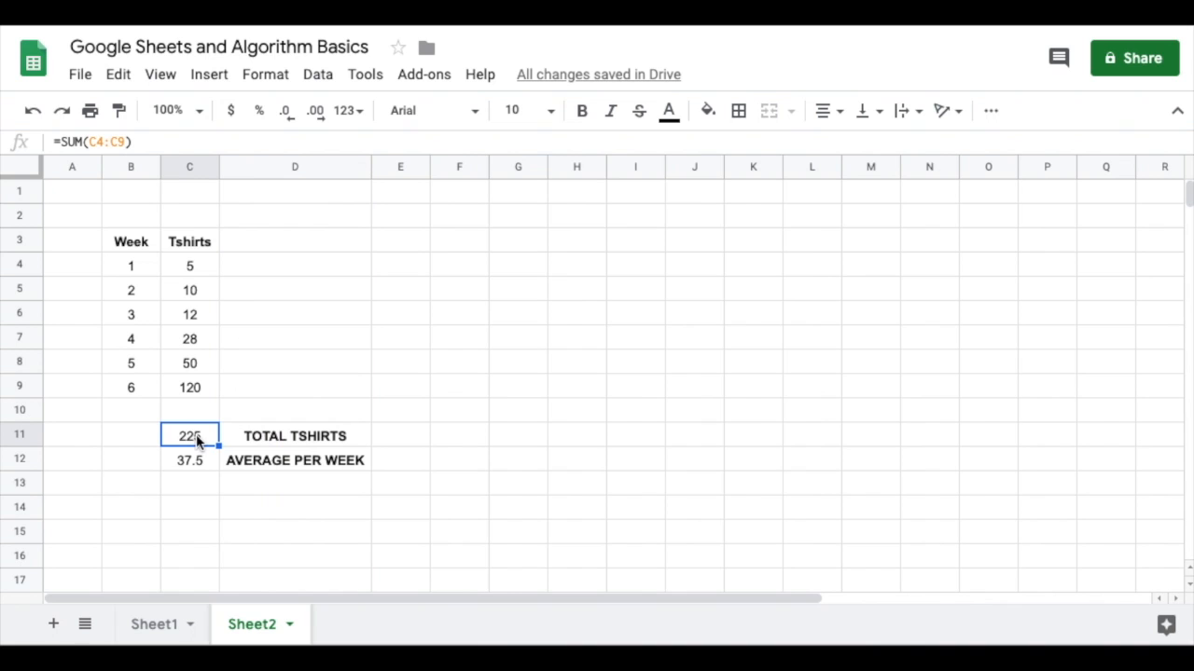
click(187, 459)
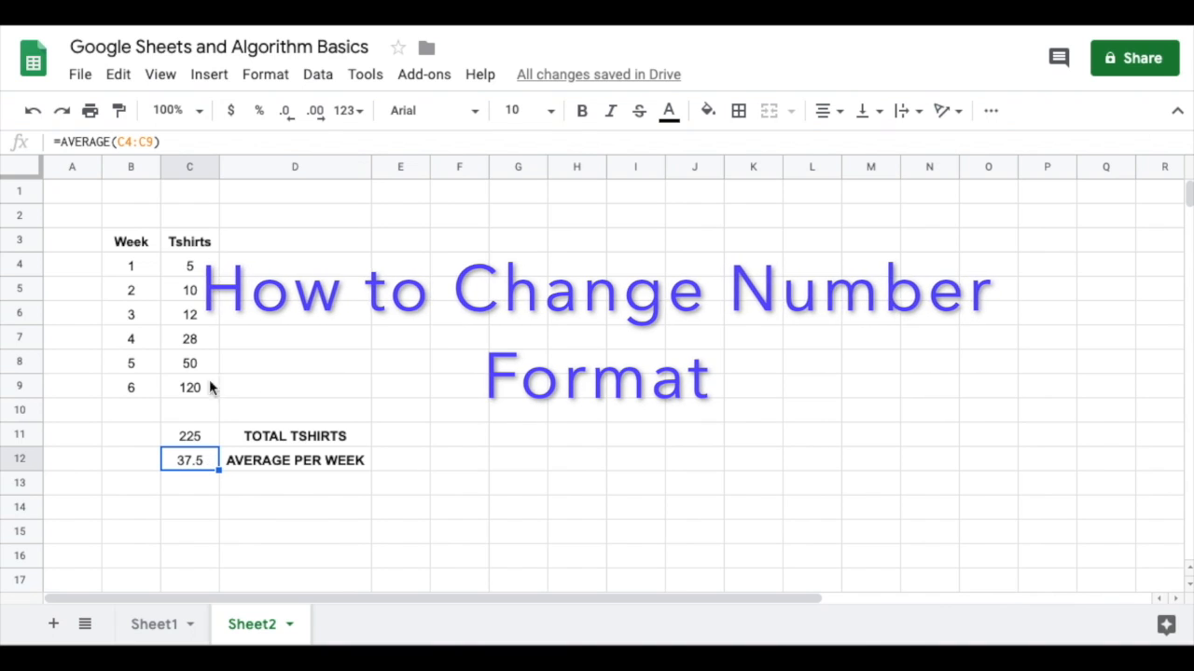
- Format the average in C12 as a whole number using the 0 number format
click(270, 76)
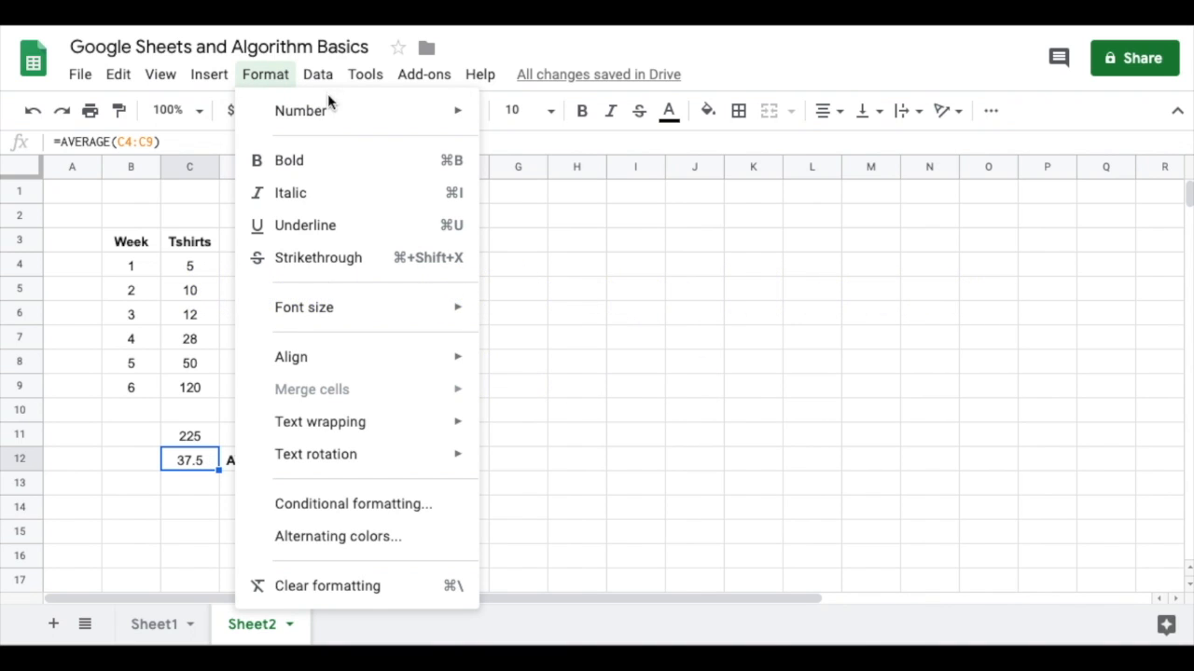
mouse_move(333, 110)
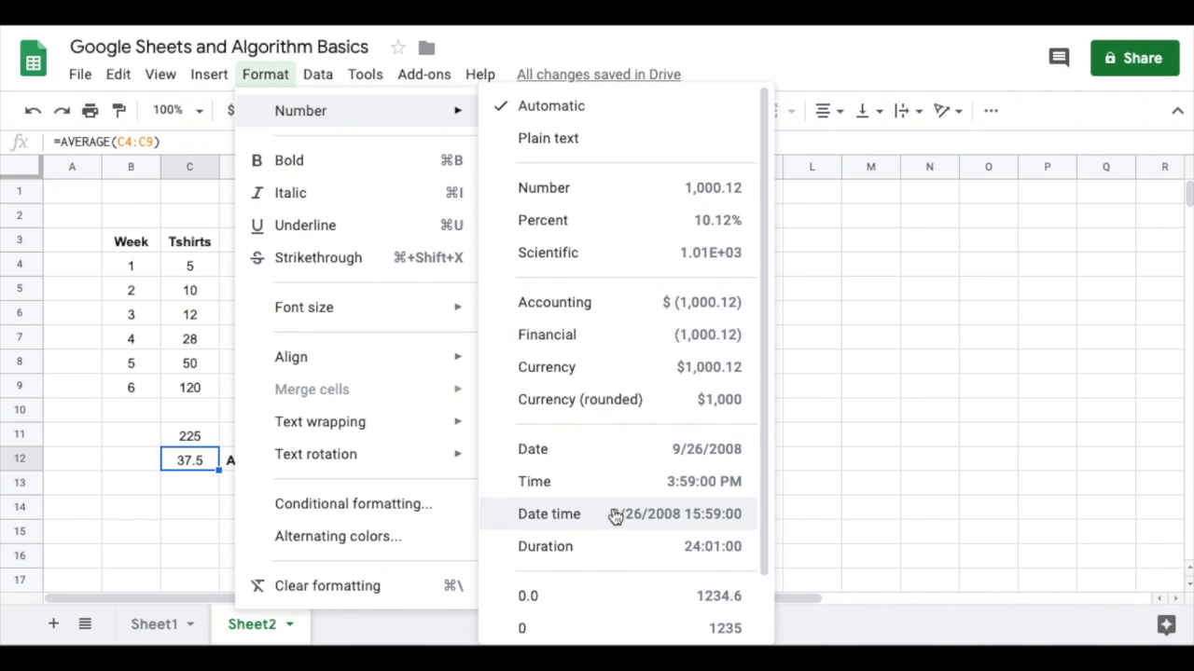
scroll(616, 518, down, 2)
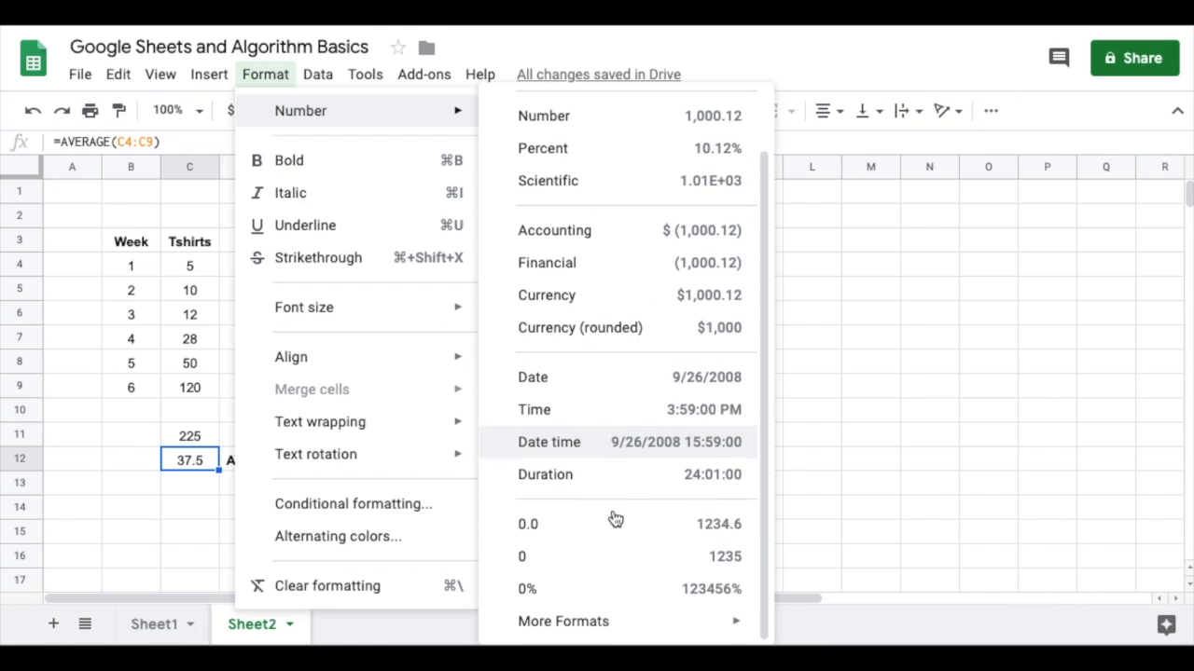
click(710, 558)
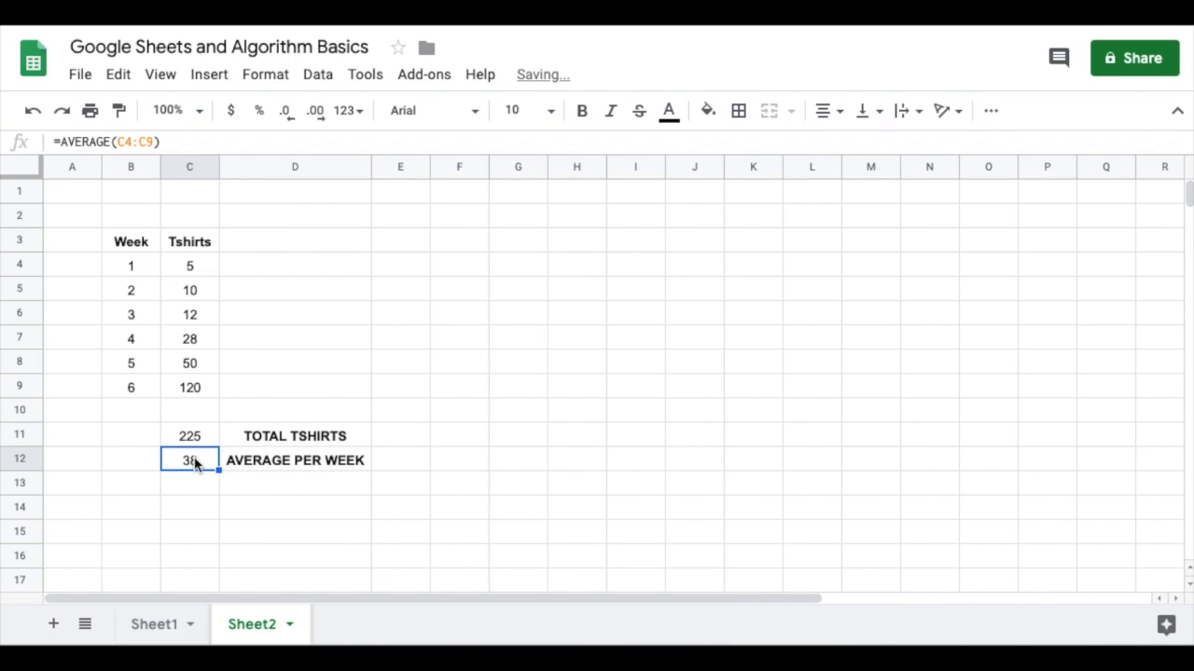
- Enter the heading REVENUE in F3 and widen column F slightly to fit it
click(401, 249)
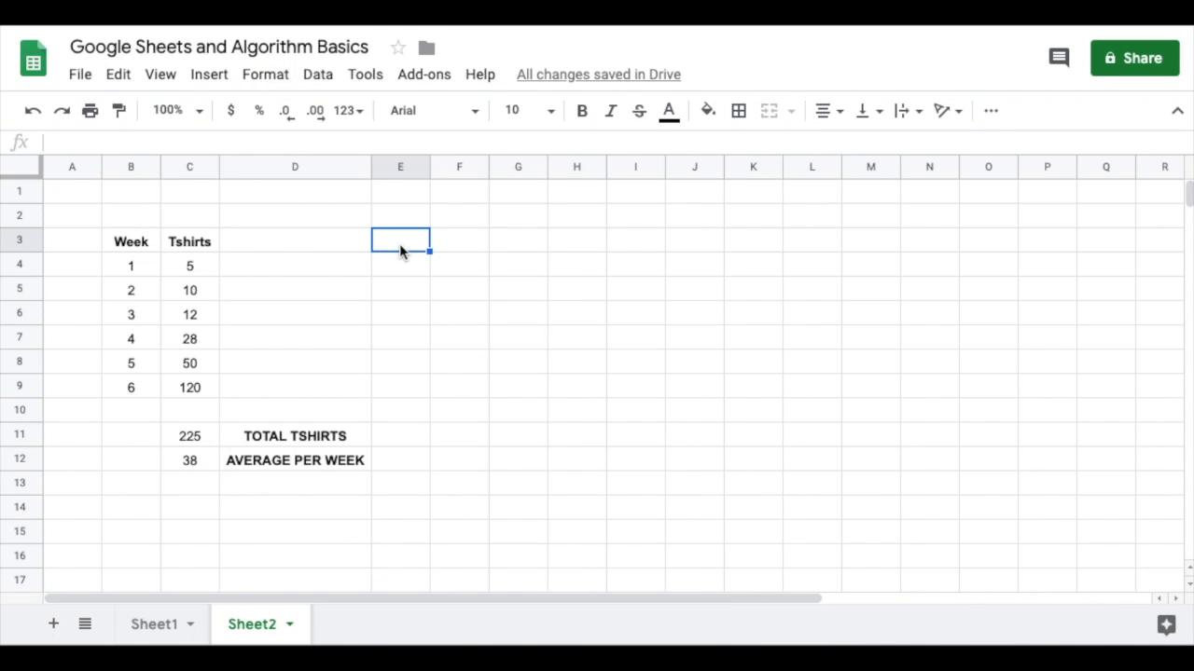
click(484, 241)
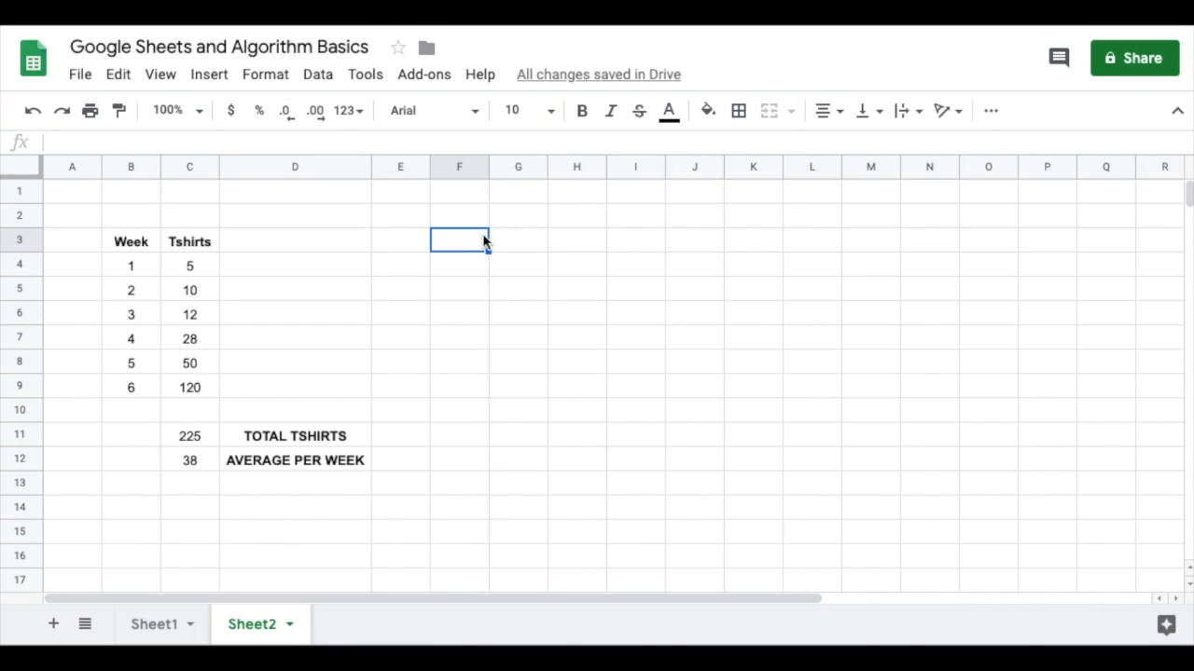
text(REVENUE)
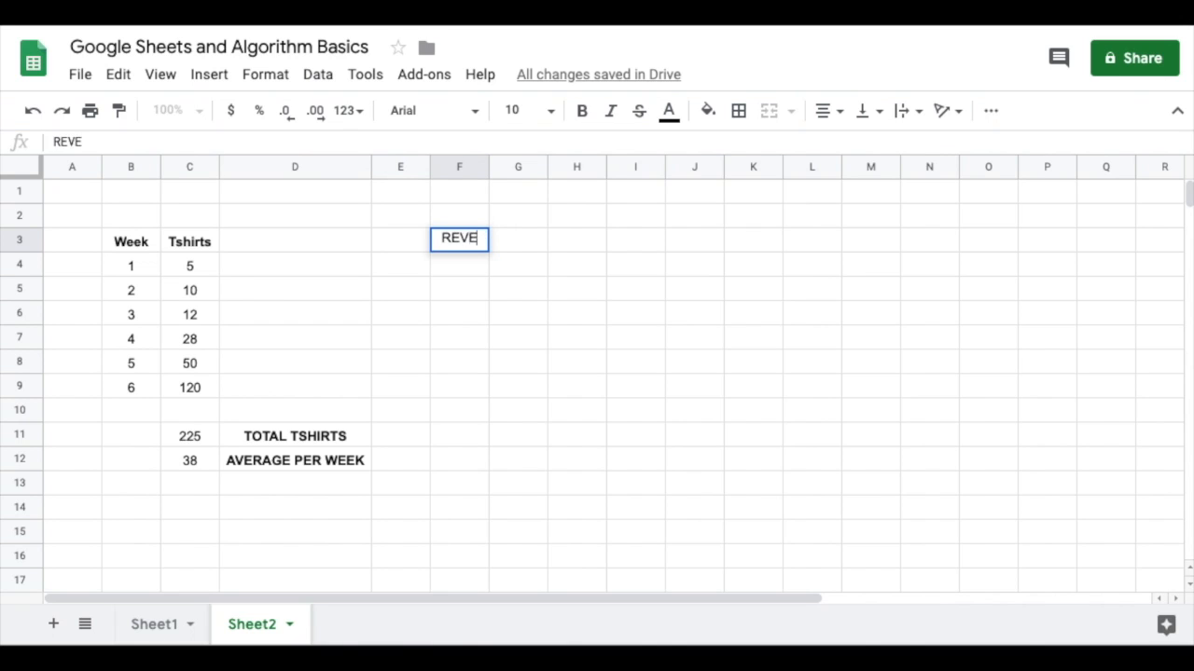
click(626, 238)
drag(488, 173, 511, 171)
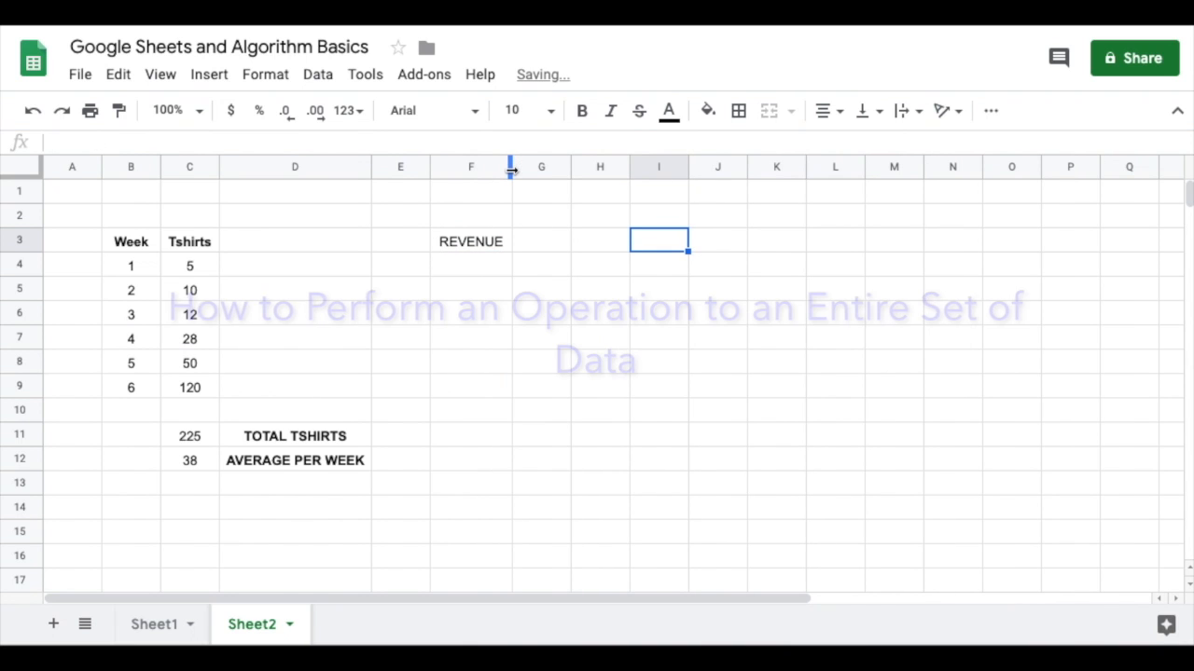
drag(189, 267, 194, 394)
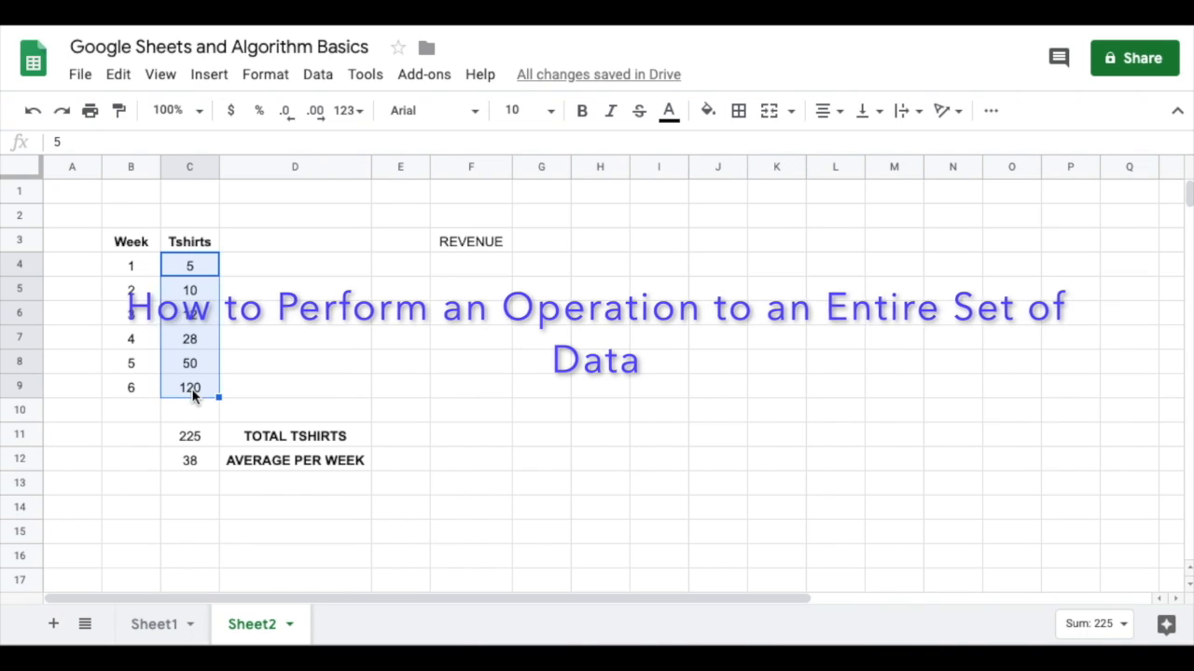
click(400, 314)
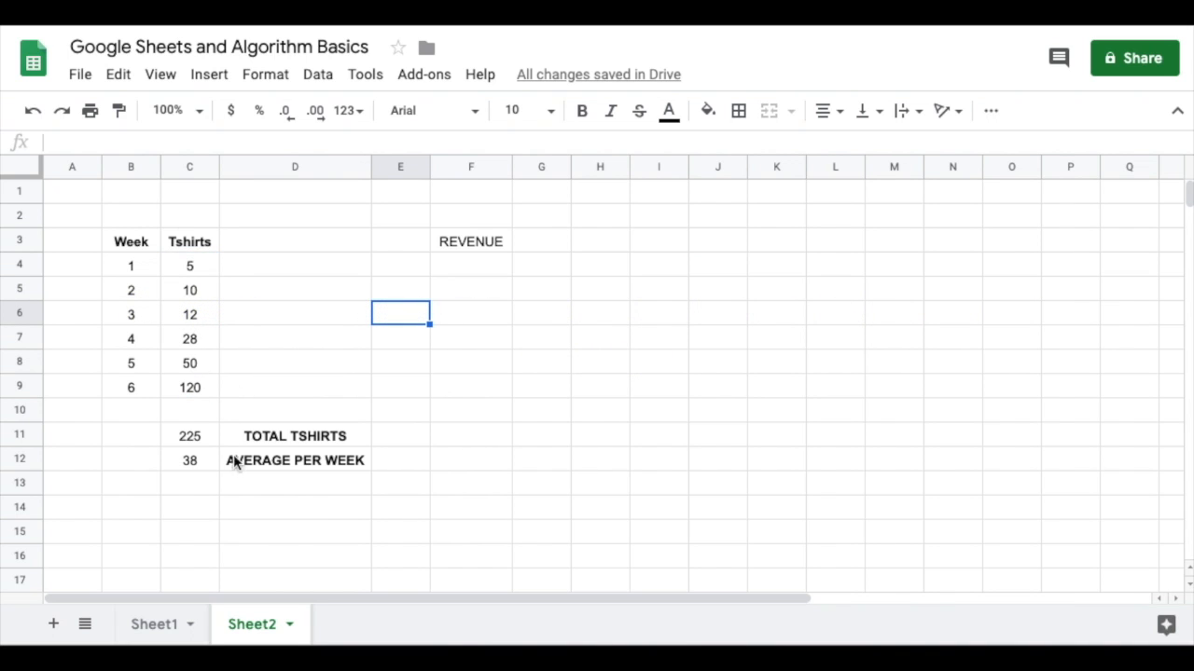
- Bold the REVENUE heading in F3 and select the cell below it
click(470, 246)
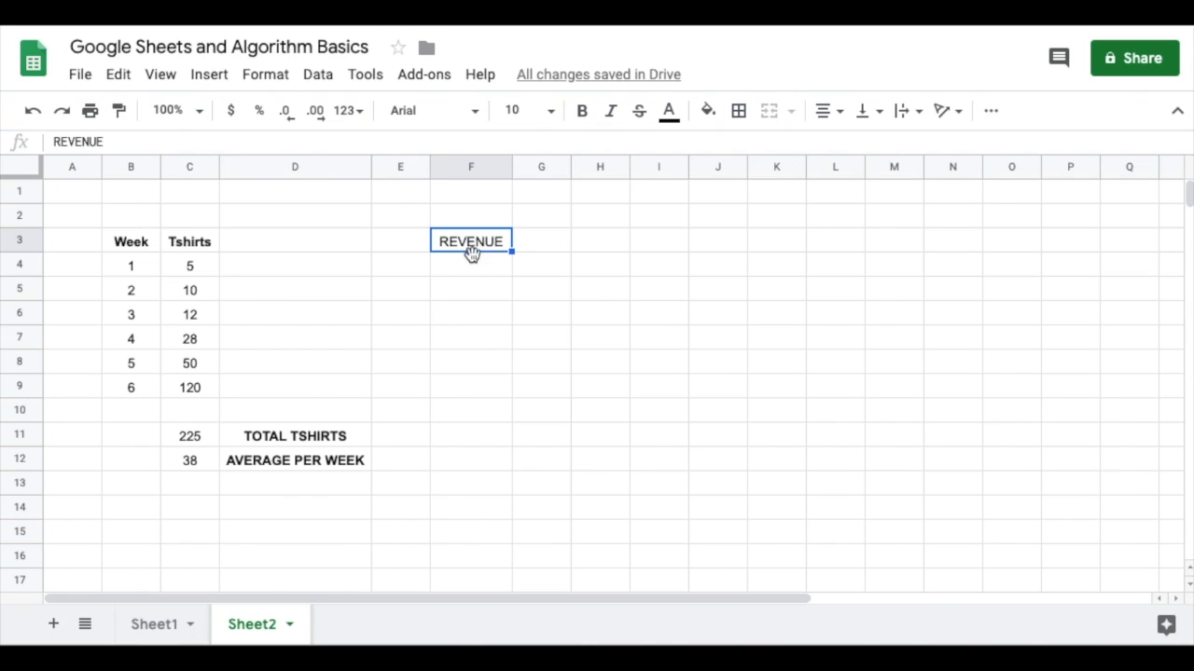
click(581, 110)
click(470, 263)
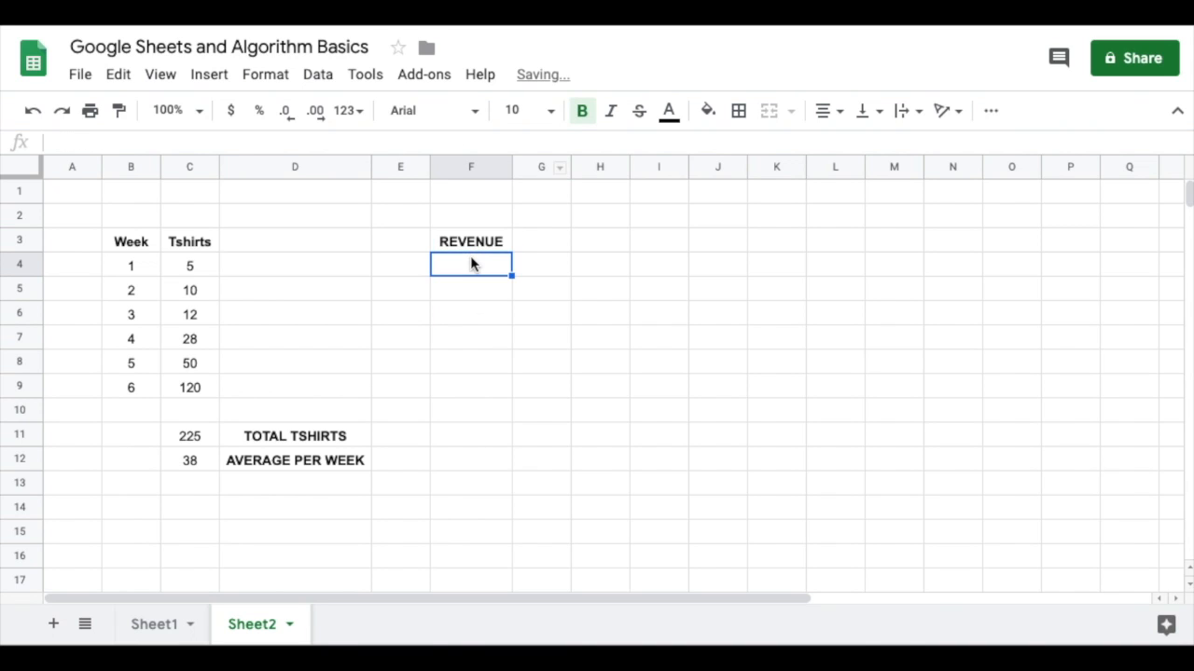
- Enter the formula =SUM(C4*$8) in F4 to multiply the first week's T-shirts by the $8 price
click(190, 268)
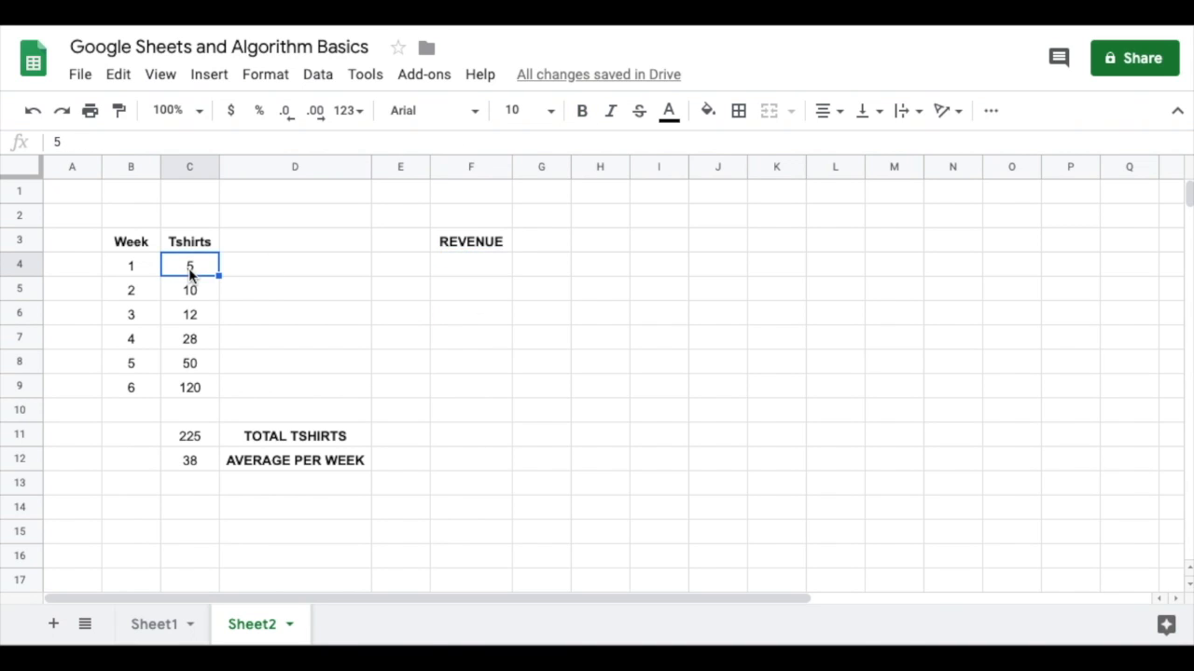
click(455, 272)
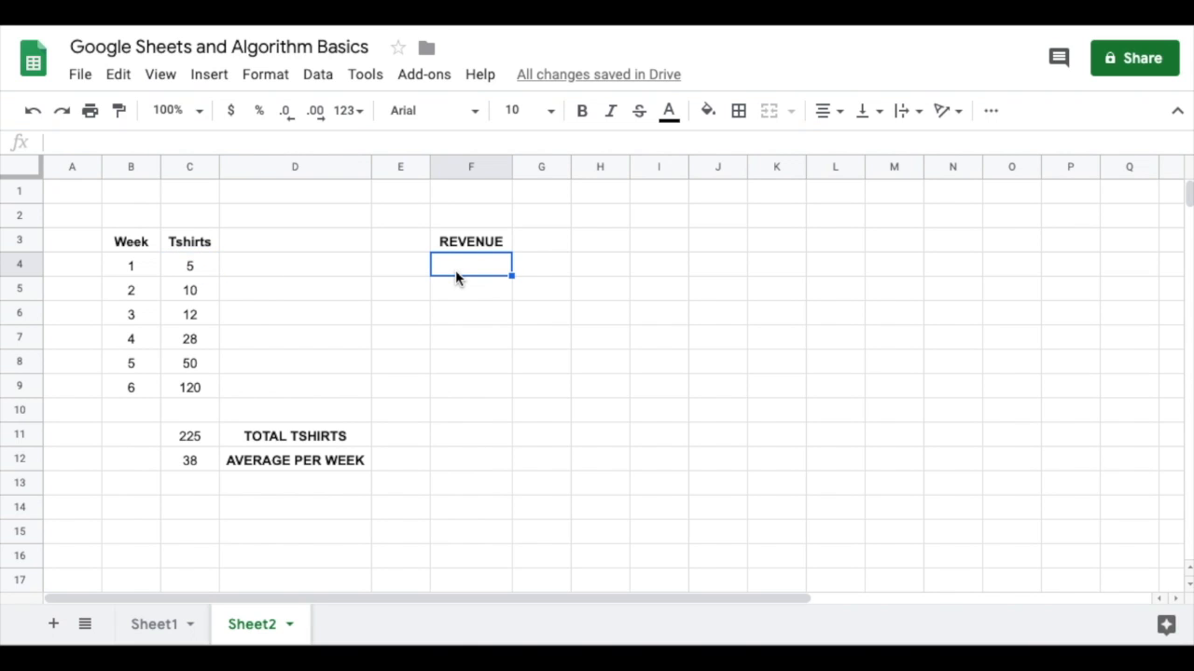
text(=SUM)
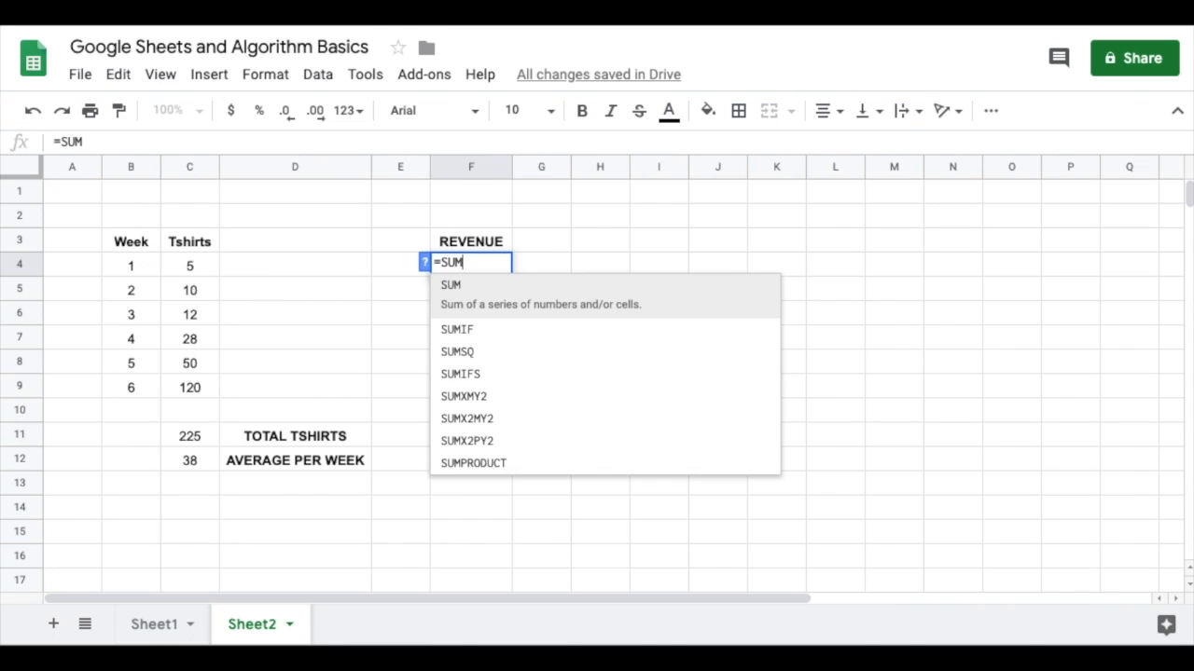
text(()
click(208, 269)
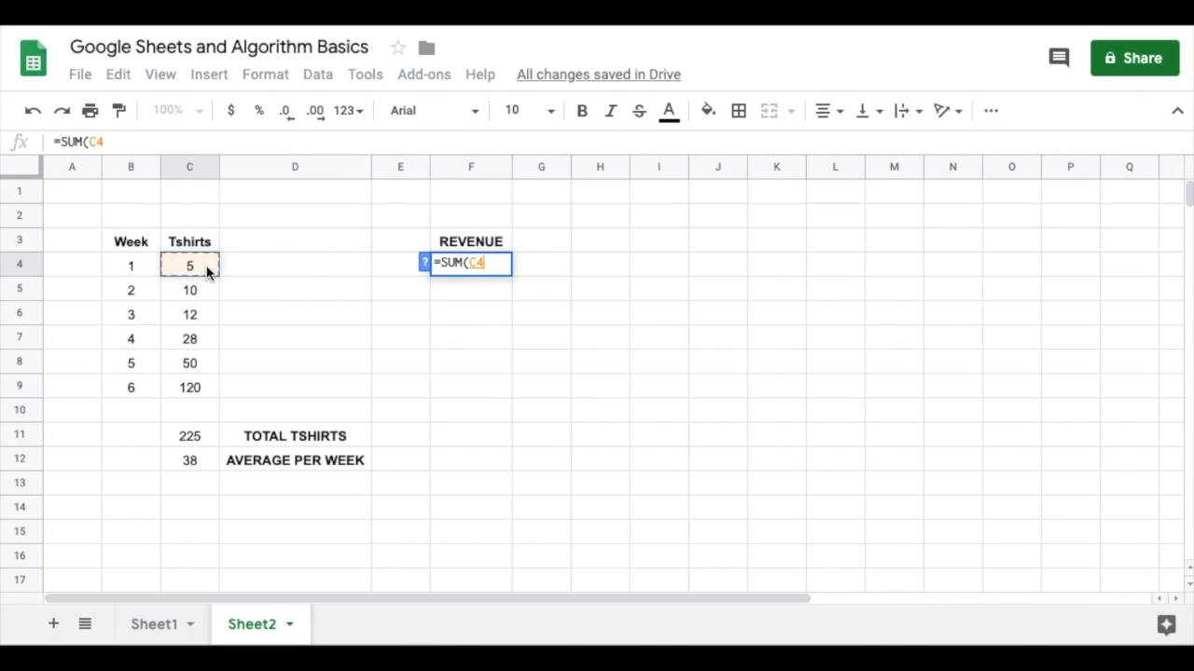
text(*8)
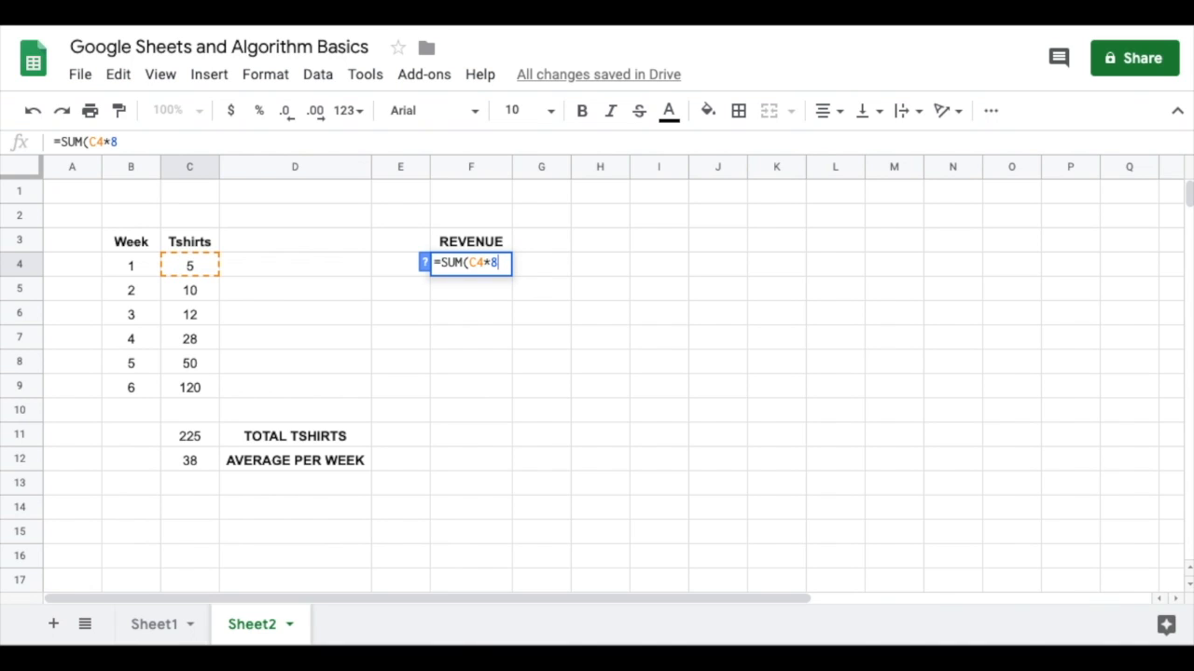
key(BackSpace)
text($8))
key(Return)
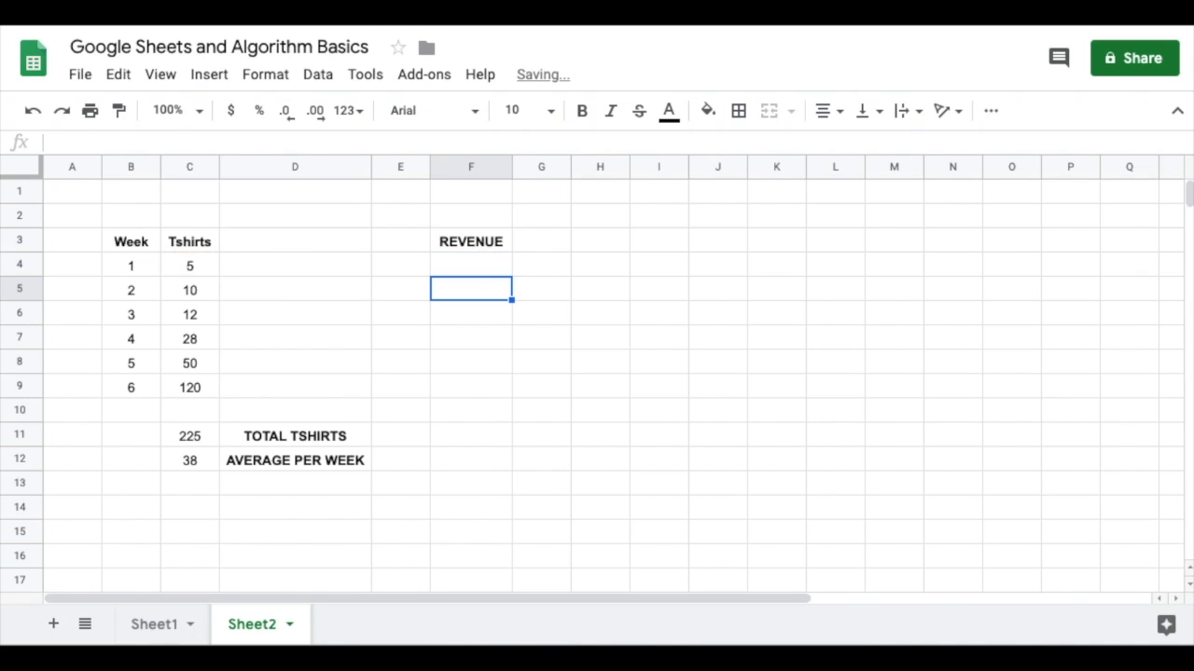
- Try the formula =SUM(C4X8) in F4, without the dollar sign and with X as the multiplication sign
click(465, 264)
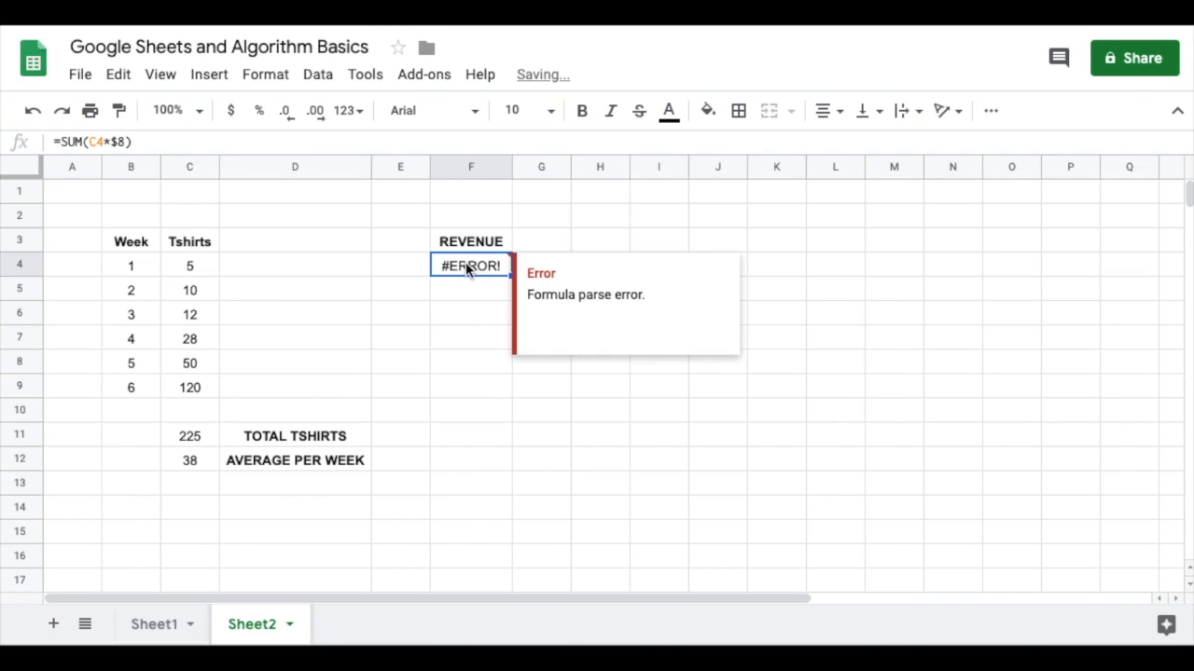
click(136, 141)
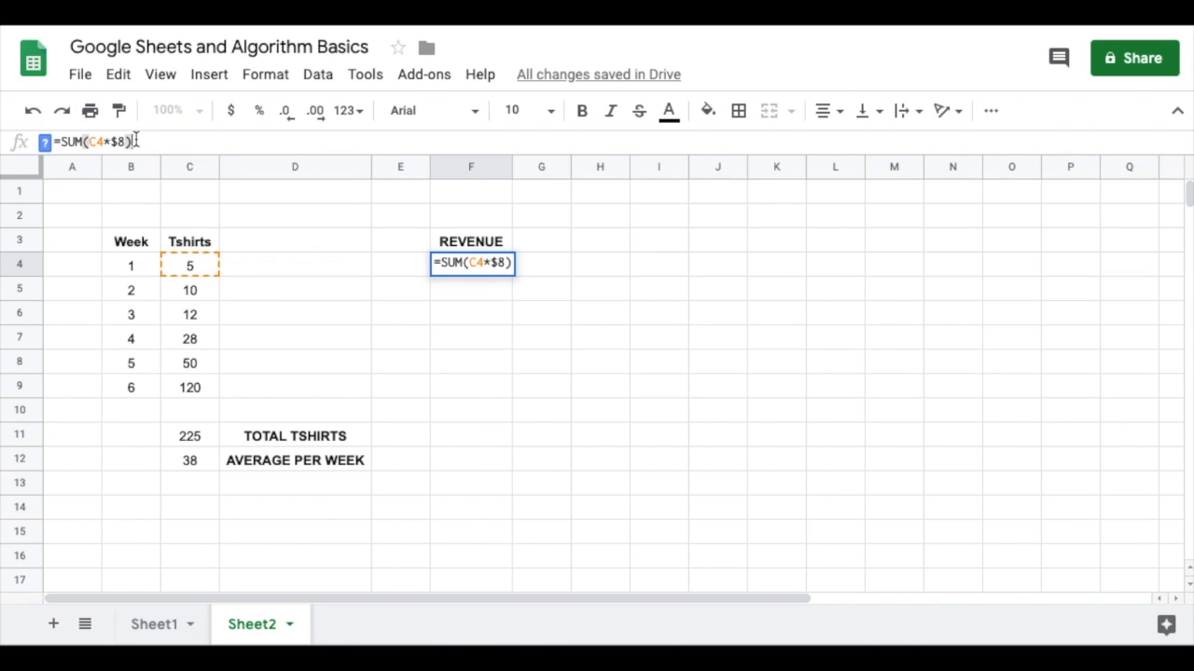
key(Left)
key(BackSpace)
key(BackSpace)
text(X)
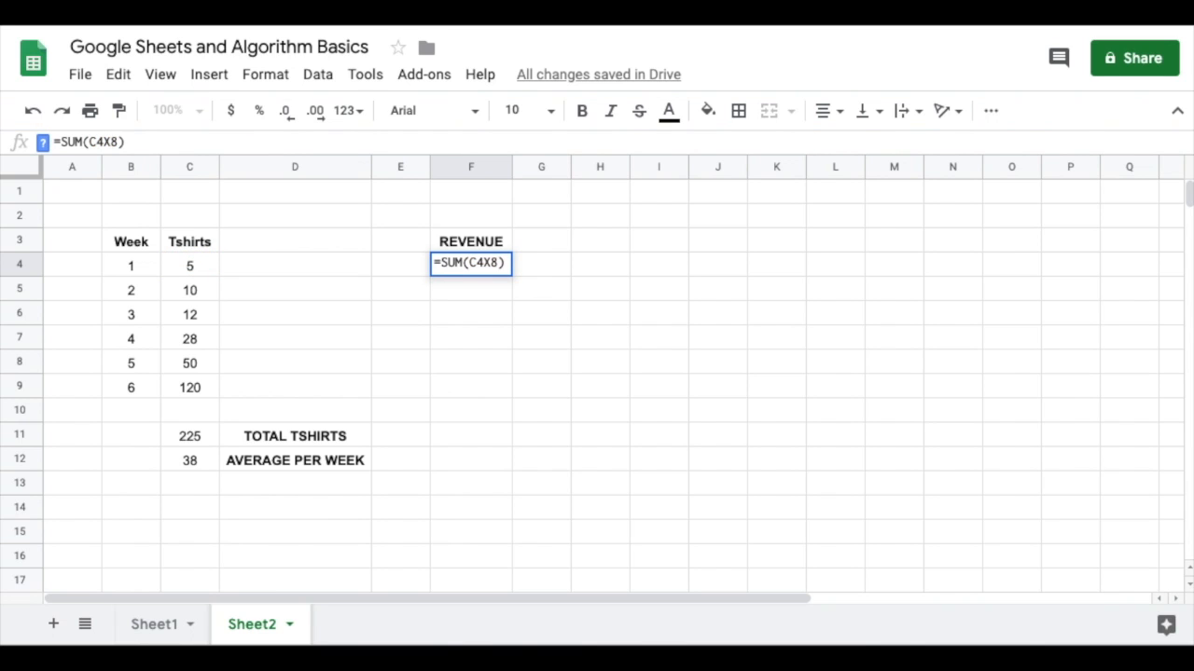
key(Return)
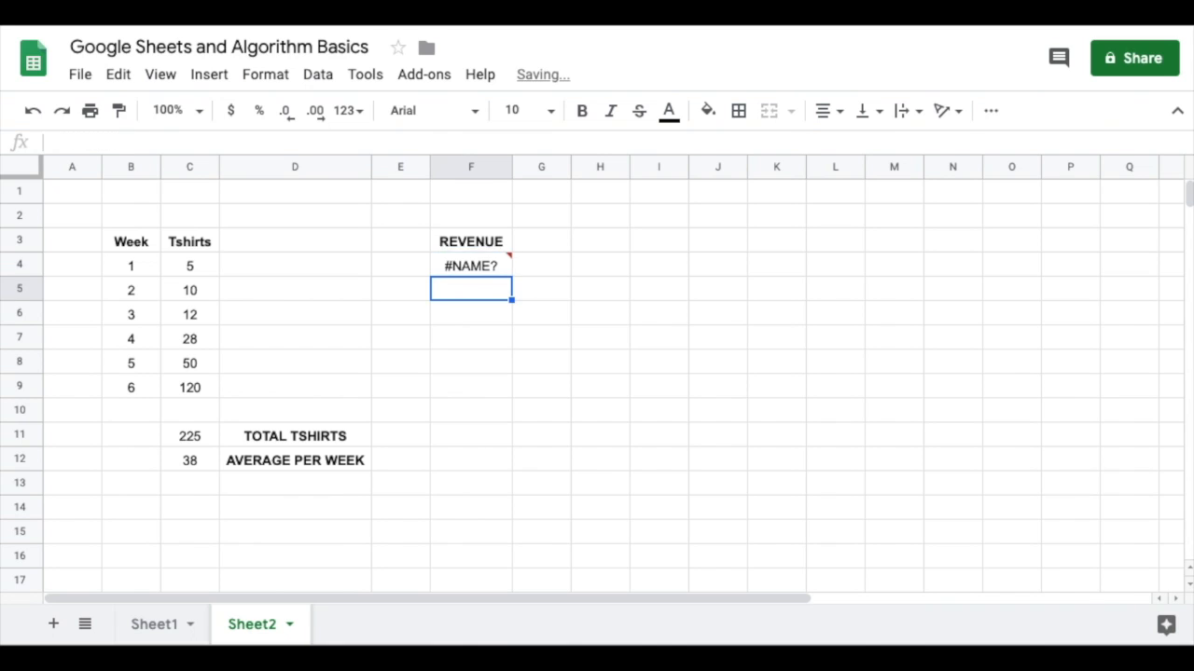
- Correct the revenue formula in F4 to =SUM(C4*8)
click(476, 271)
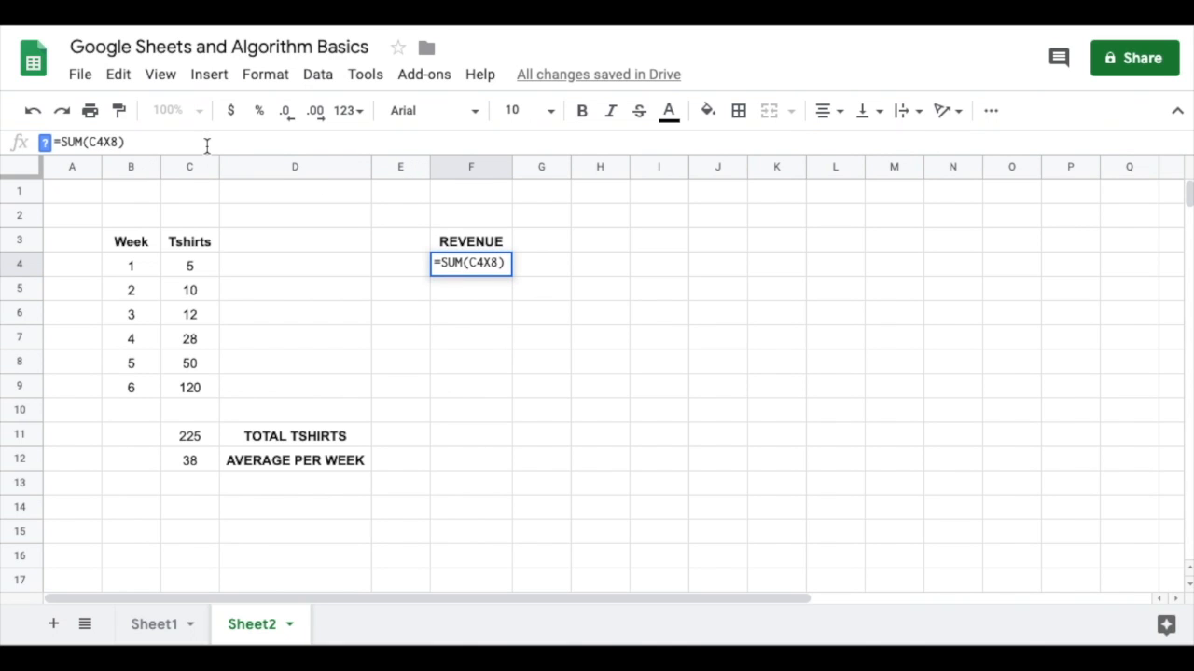
key(BackSpace)
text(*)
key(Return)
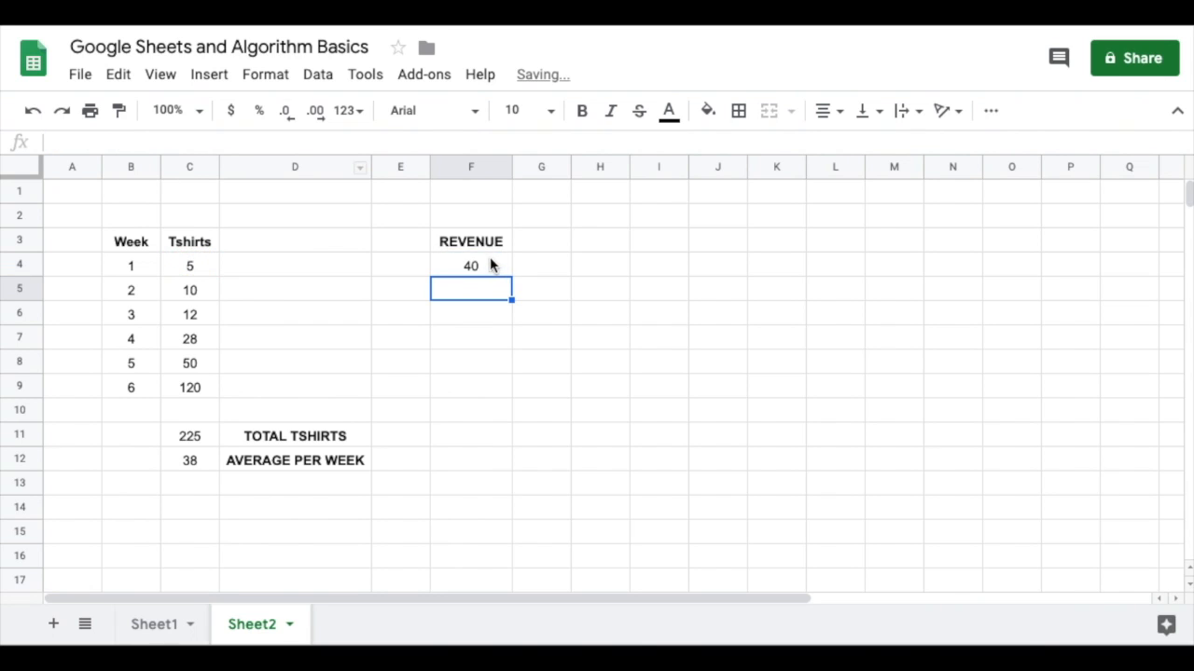
- Examine the revenue formula in F4 and the week 1 T-shirt cell C4 it refers to
click(487, 269)
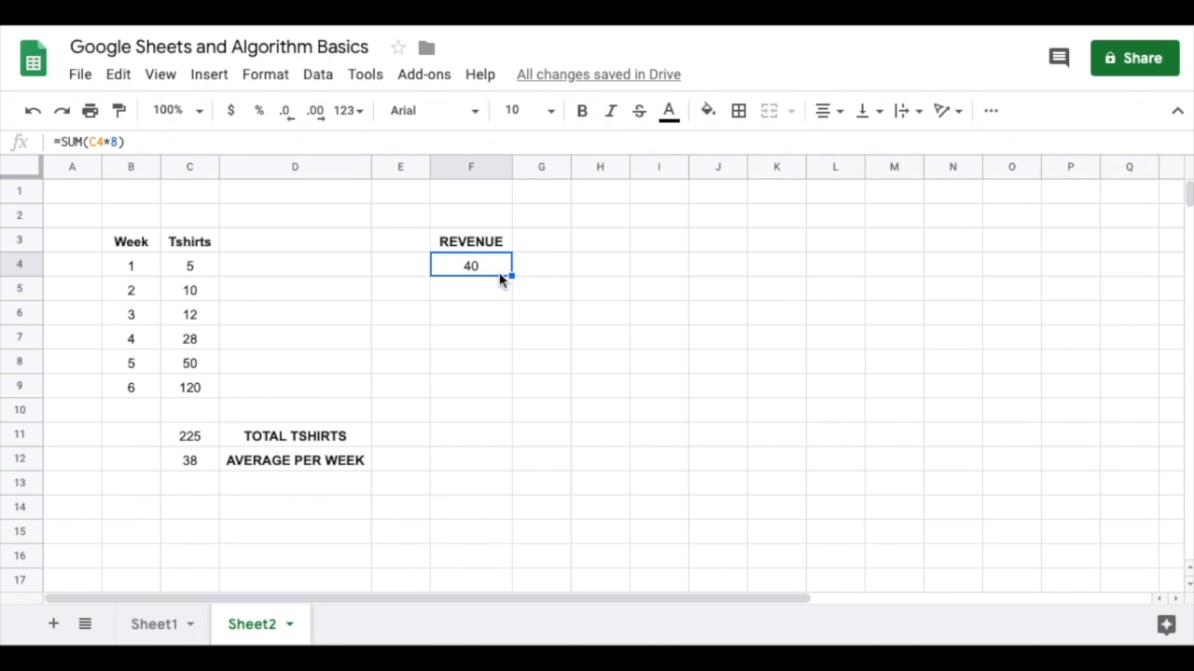
click(192, 270)
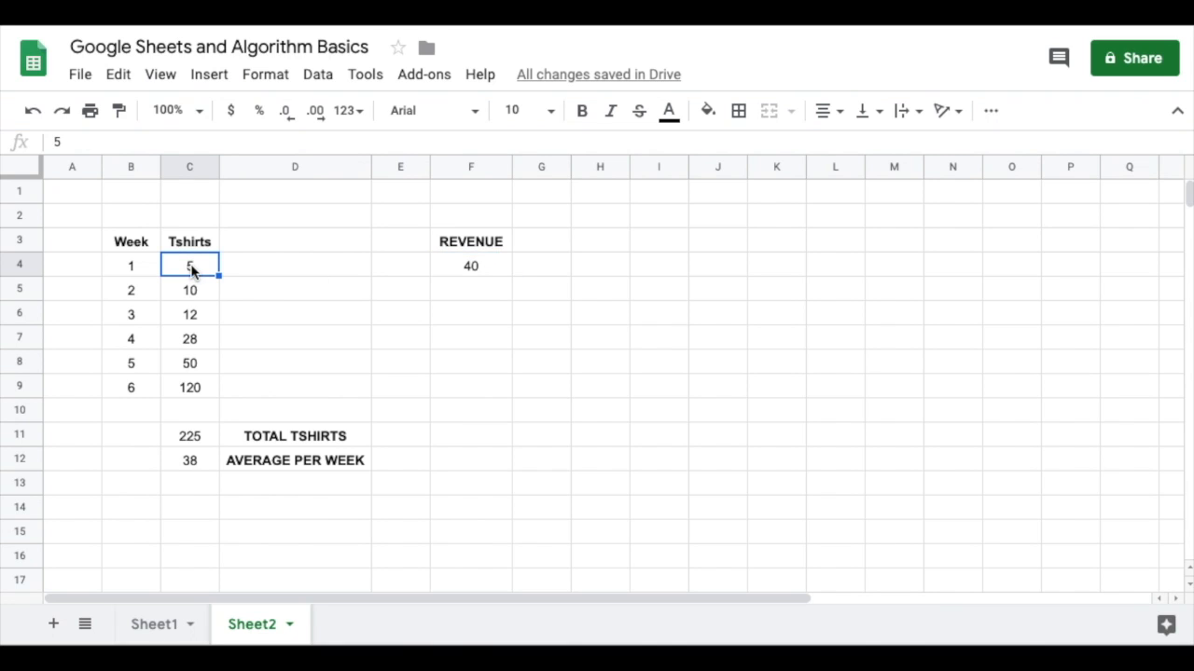
click(487, 280)
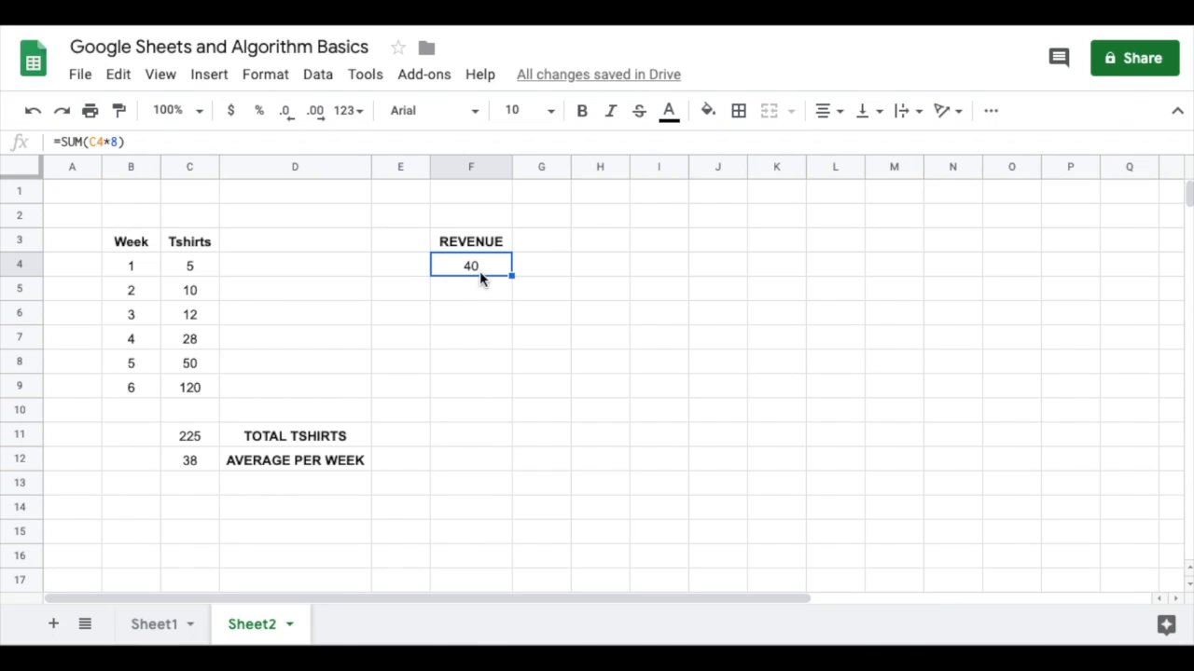
click(134, 142)
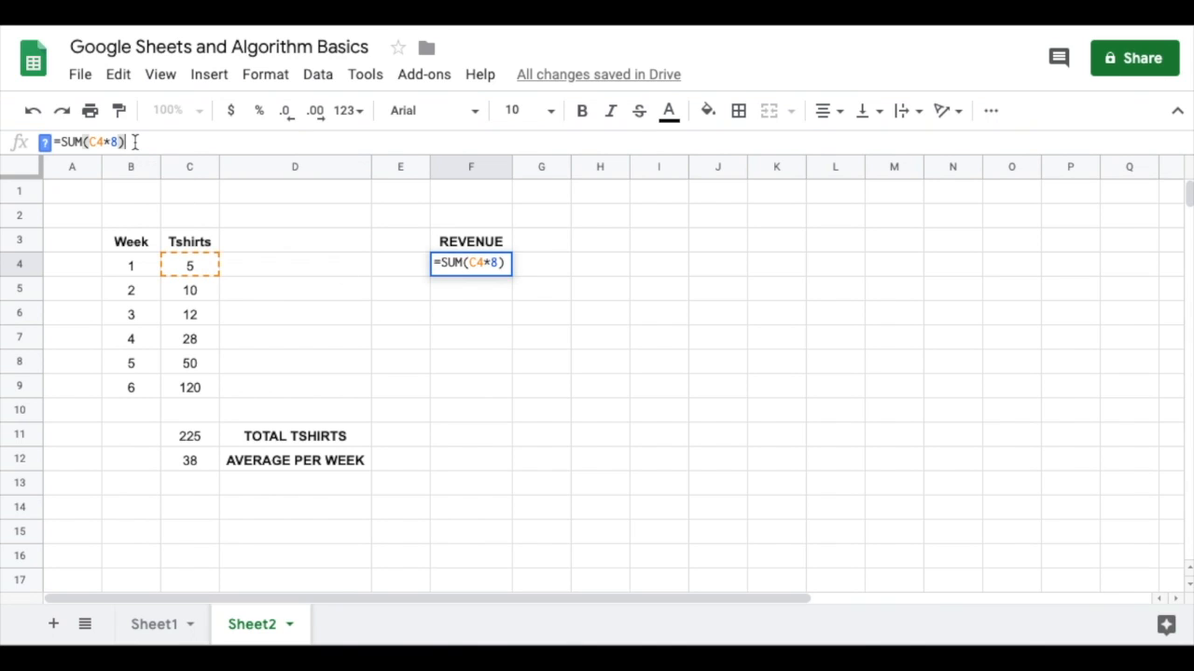
click(467, 287)
click(472, 270)
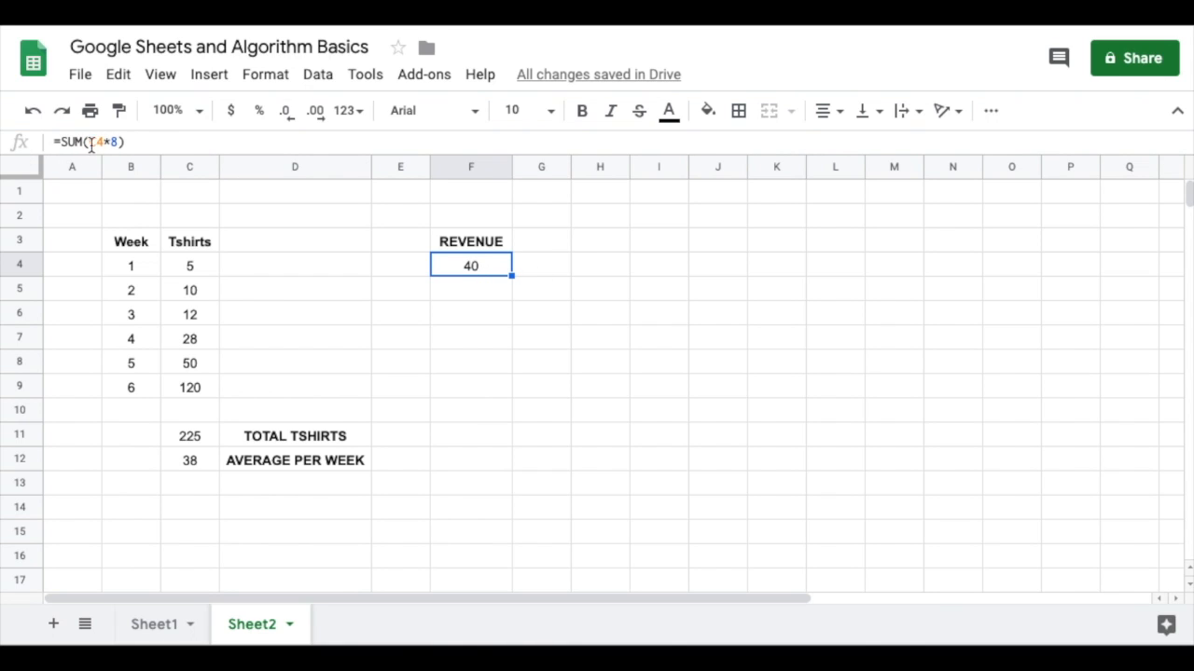
click(144, 142)
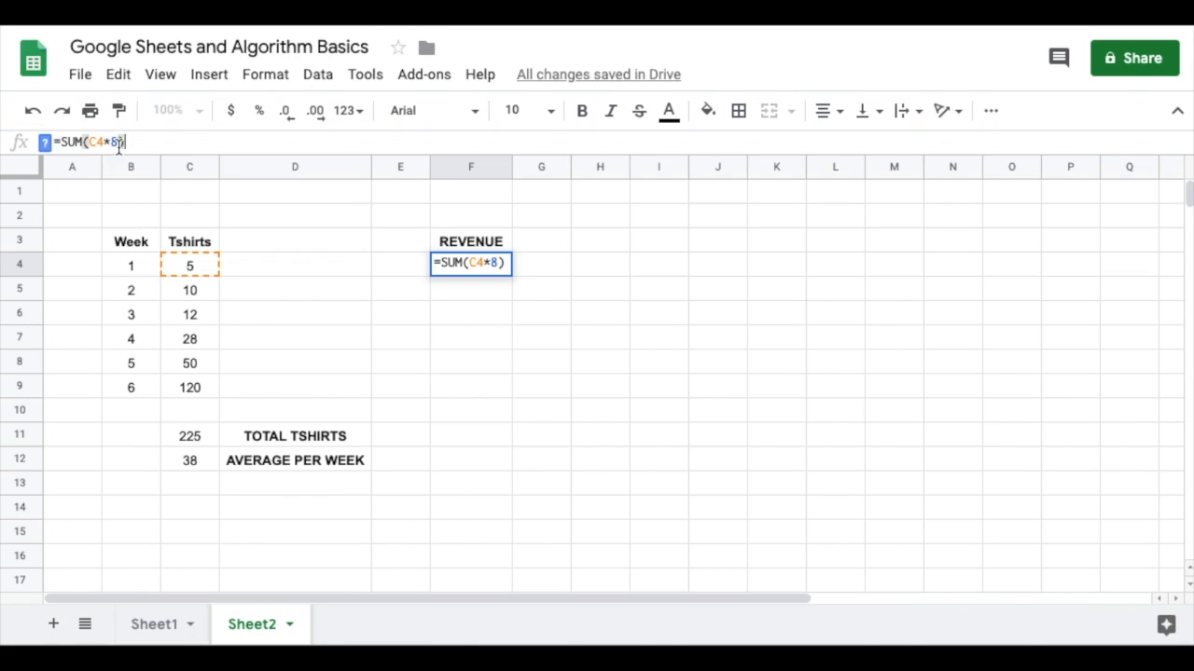
key(Return)
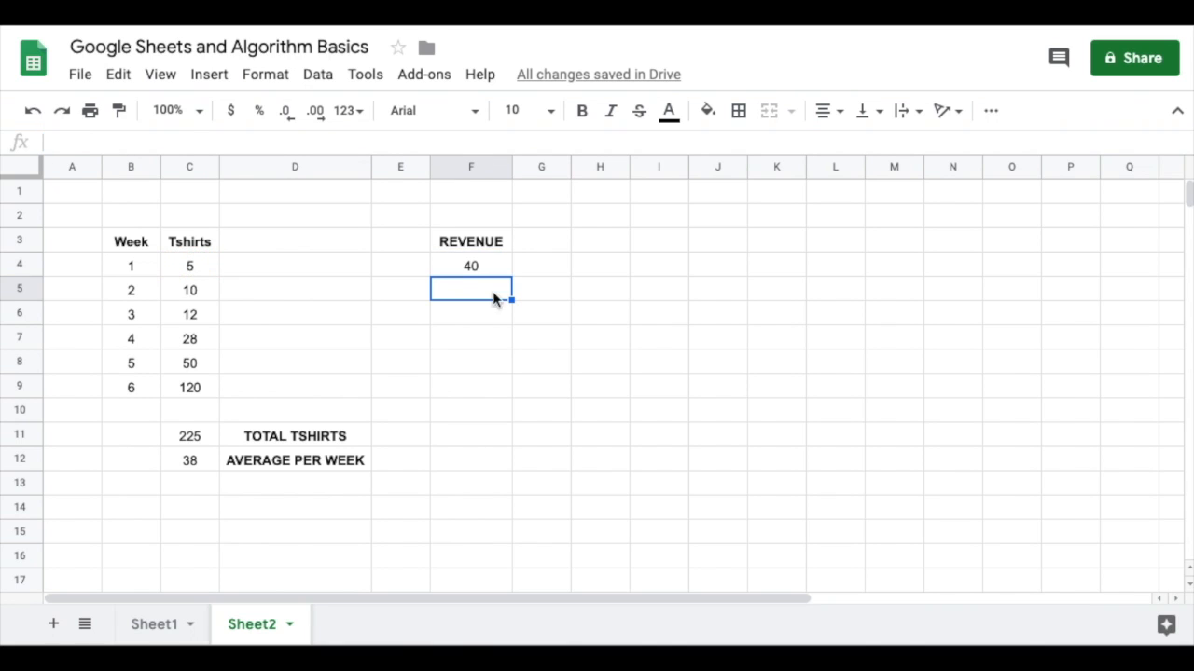
- Format the revenue in F4 as Currency (rounded) and select F5 below it
click(487, 272)
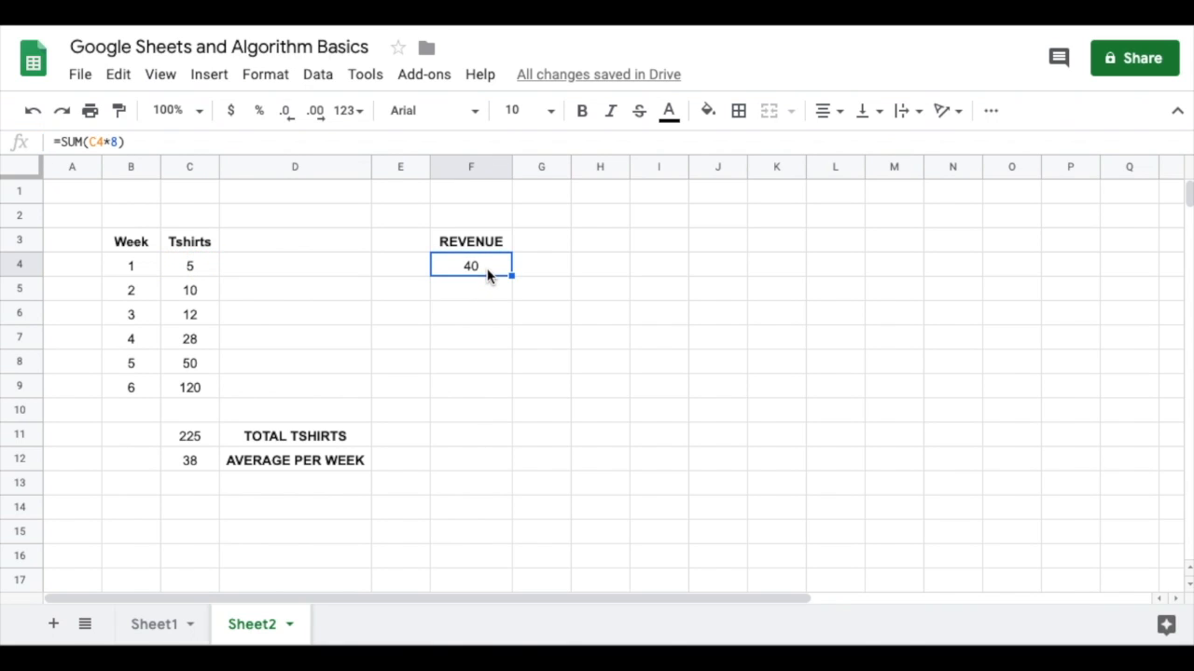
click(270, 75)
mouse_move(321, 124)
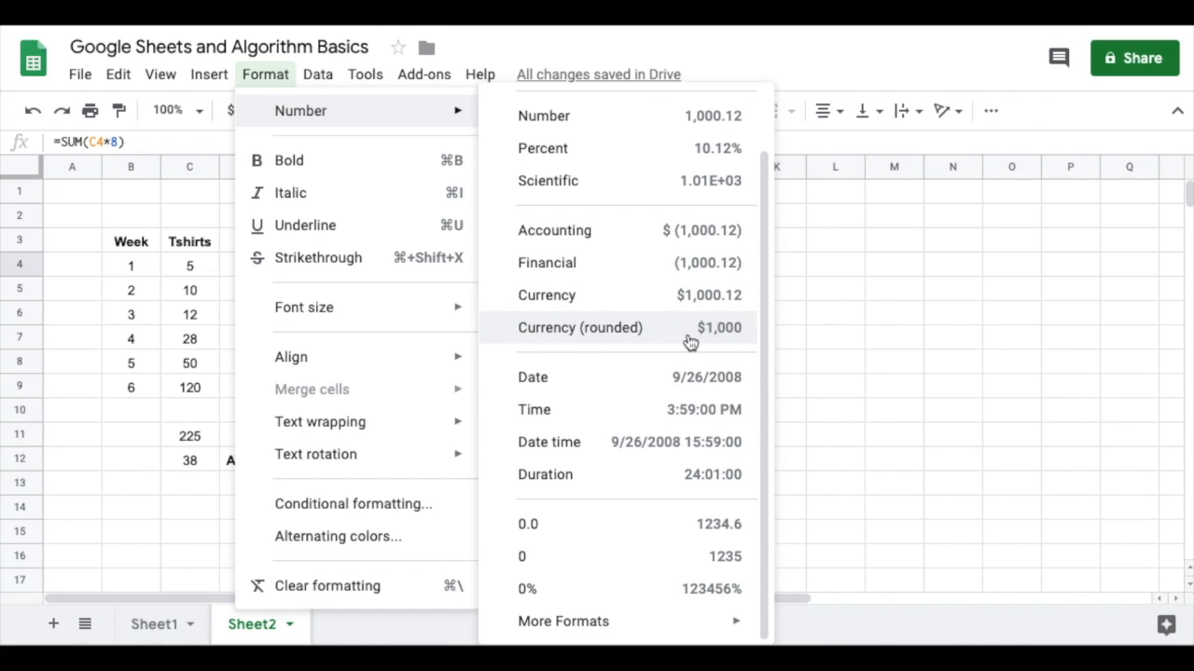
click(622, 337)
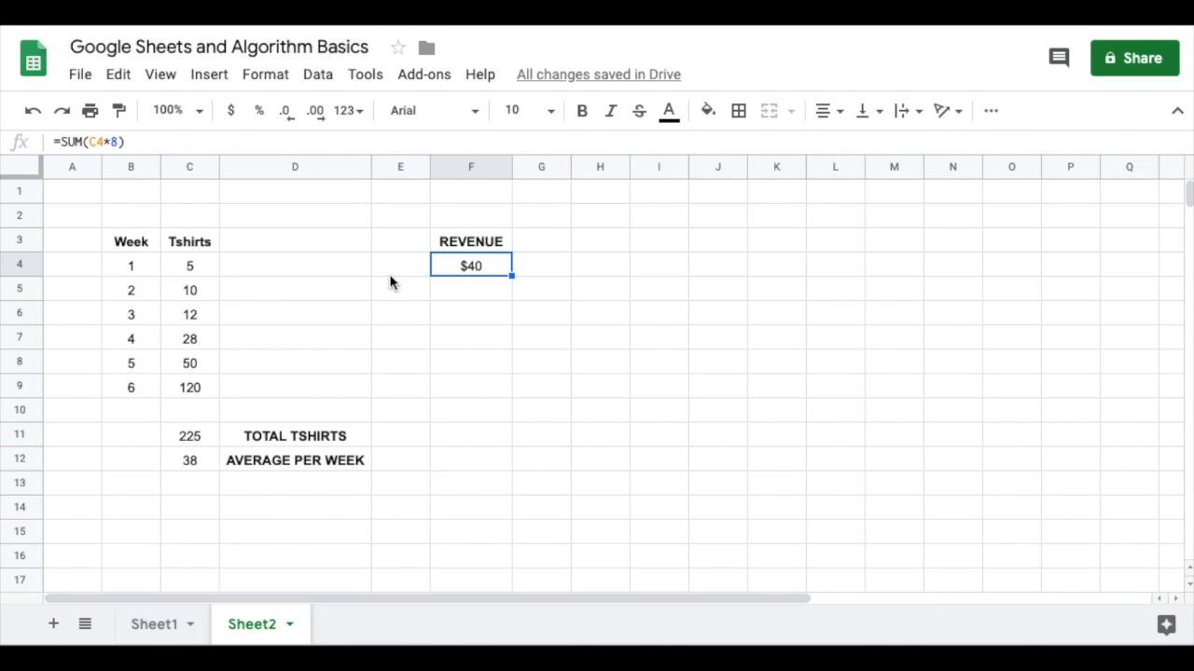
click(471, 295)
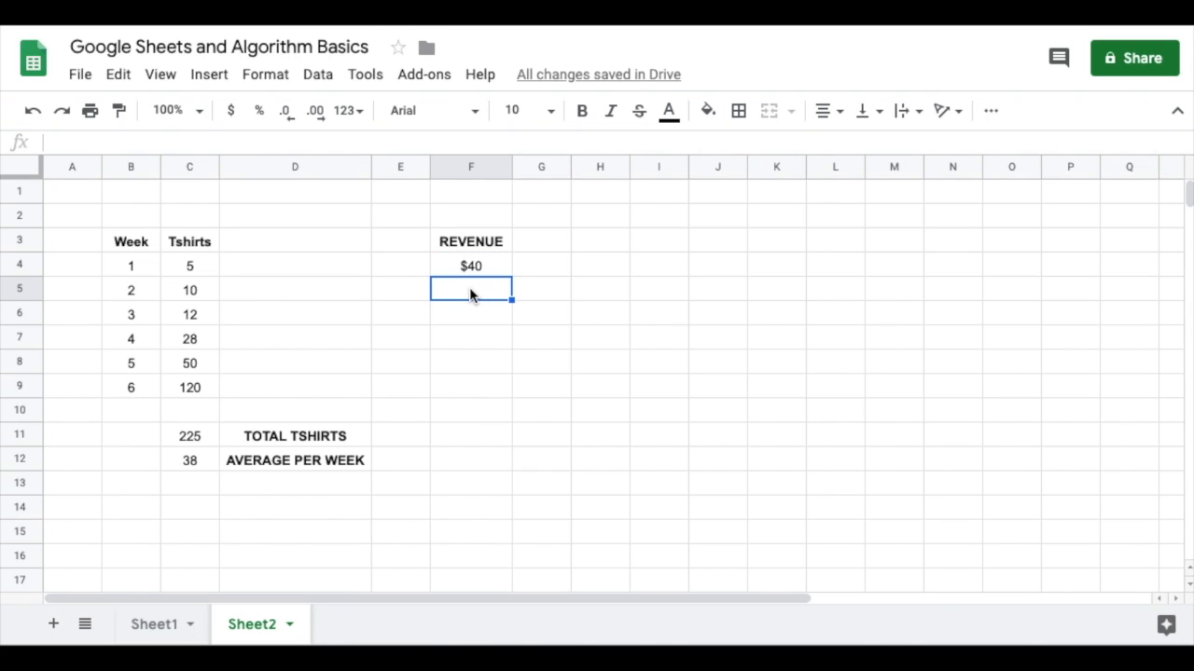
- Enter the week 2 revenue formula =SUM(C5*8) in F5
text(=)
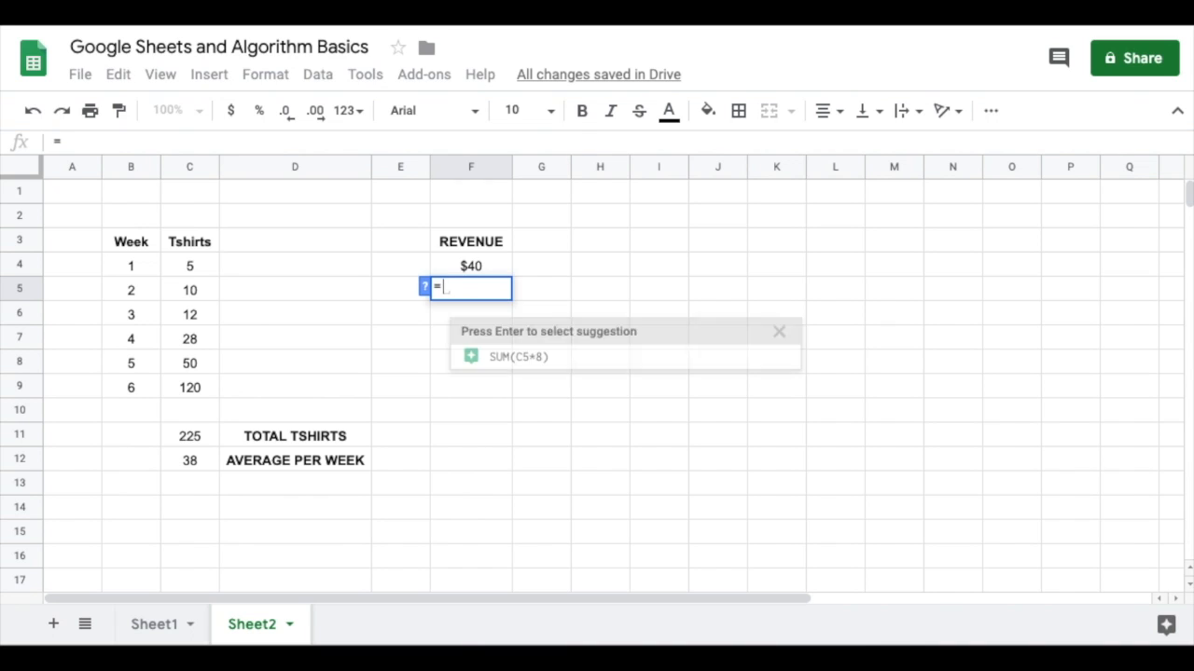
text(SUM()
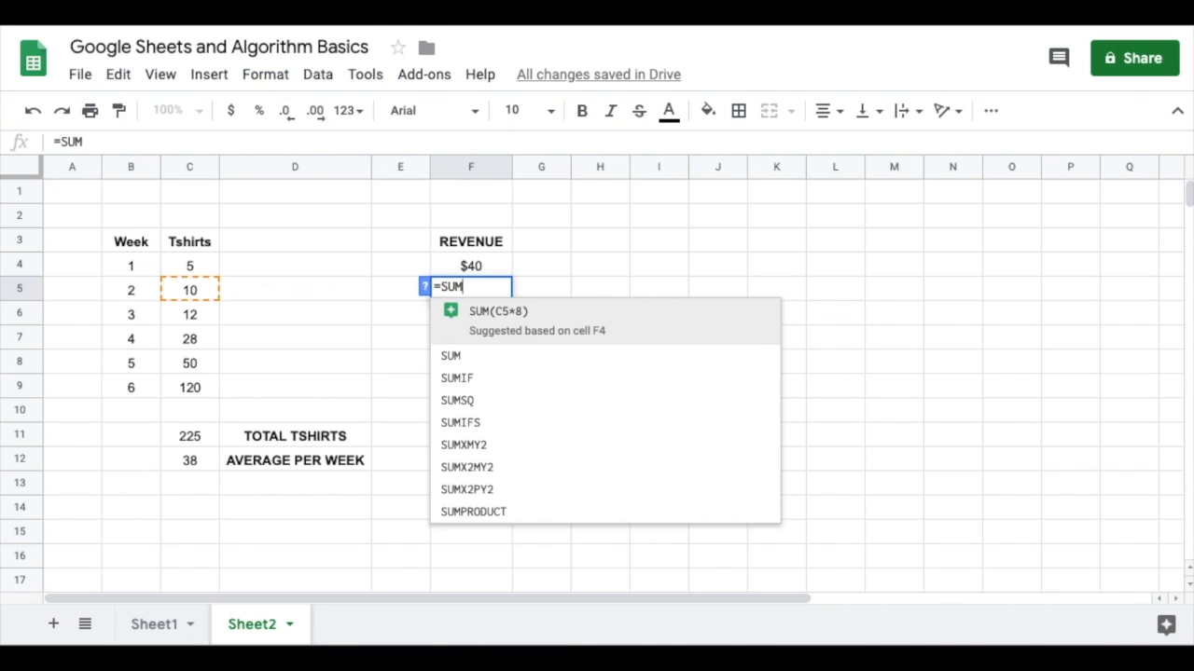
click(183, 274)
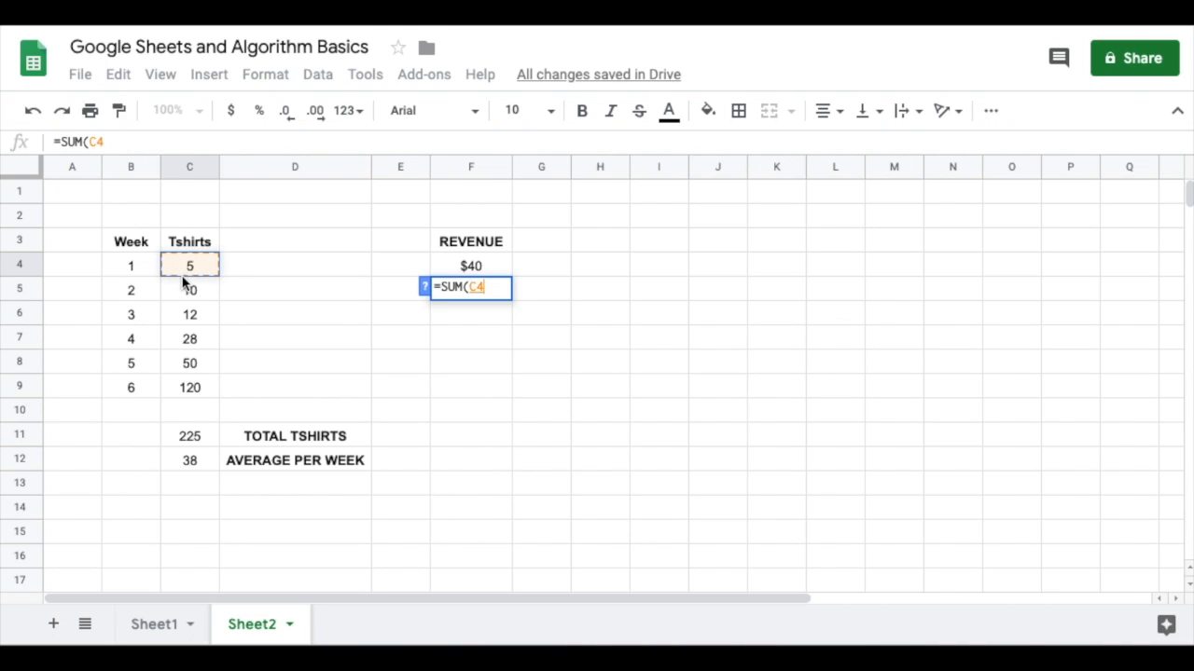
click(182, 295)
text(*8)
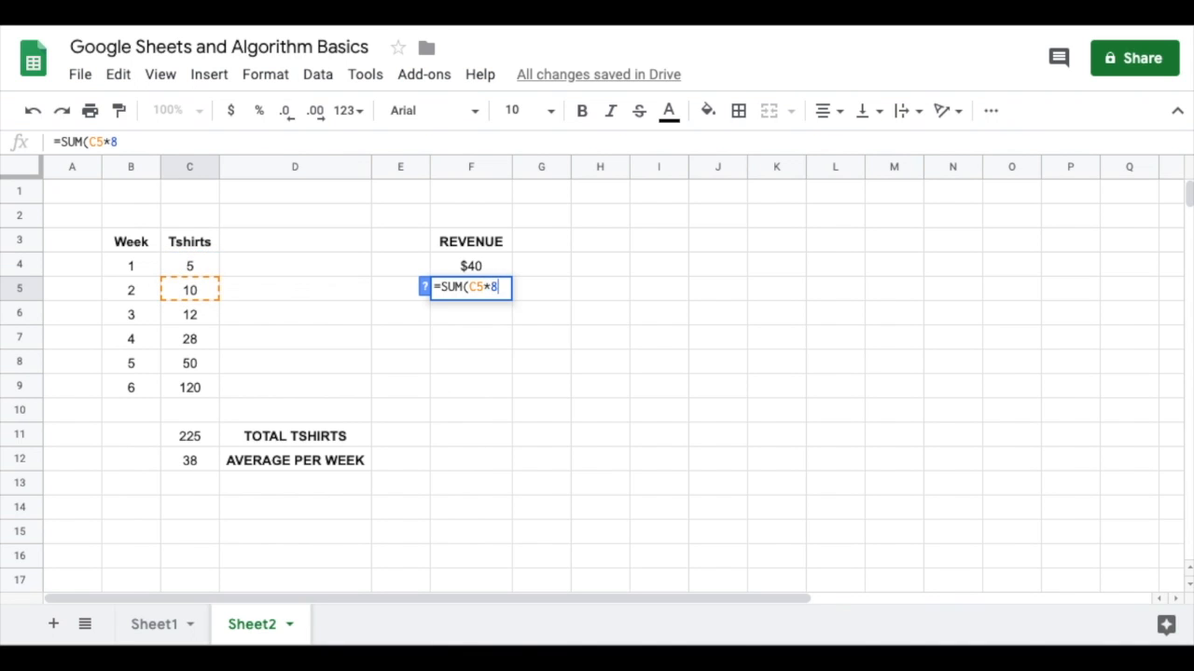
key(Return)
- Format the week 2 revenue in F5 as Currency (rounded)
click(480, 291)
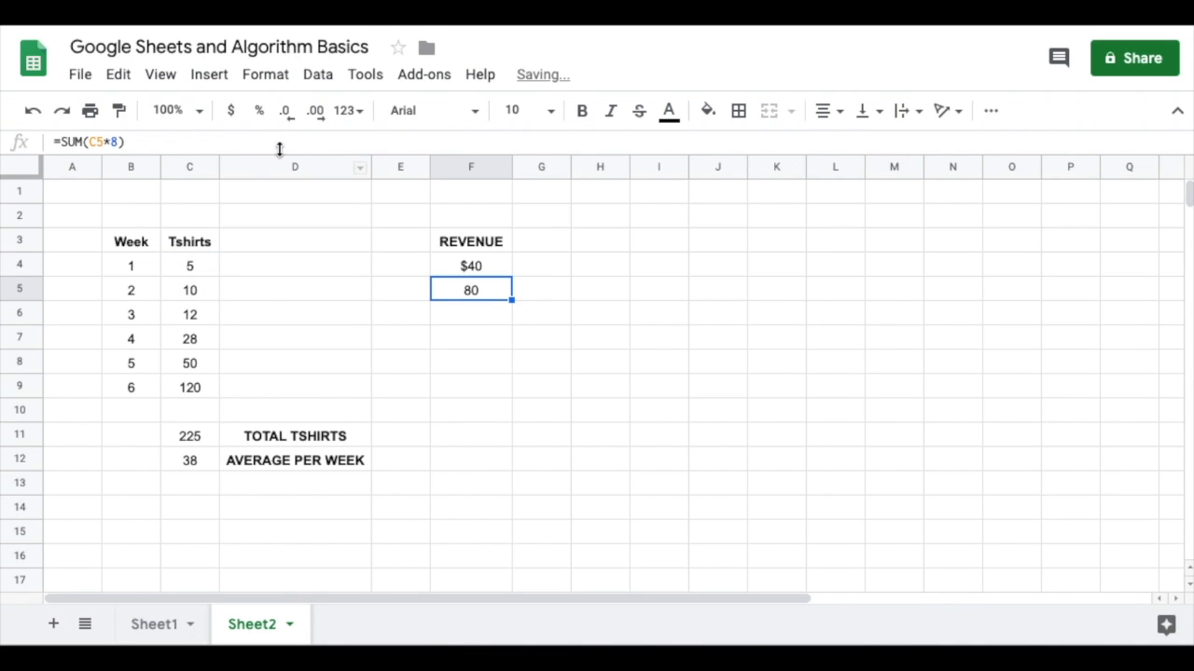
click(263, 75)
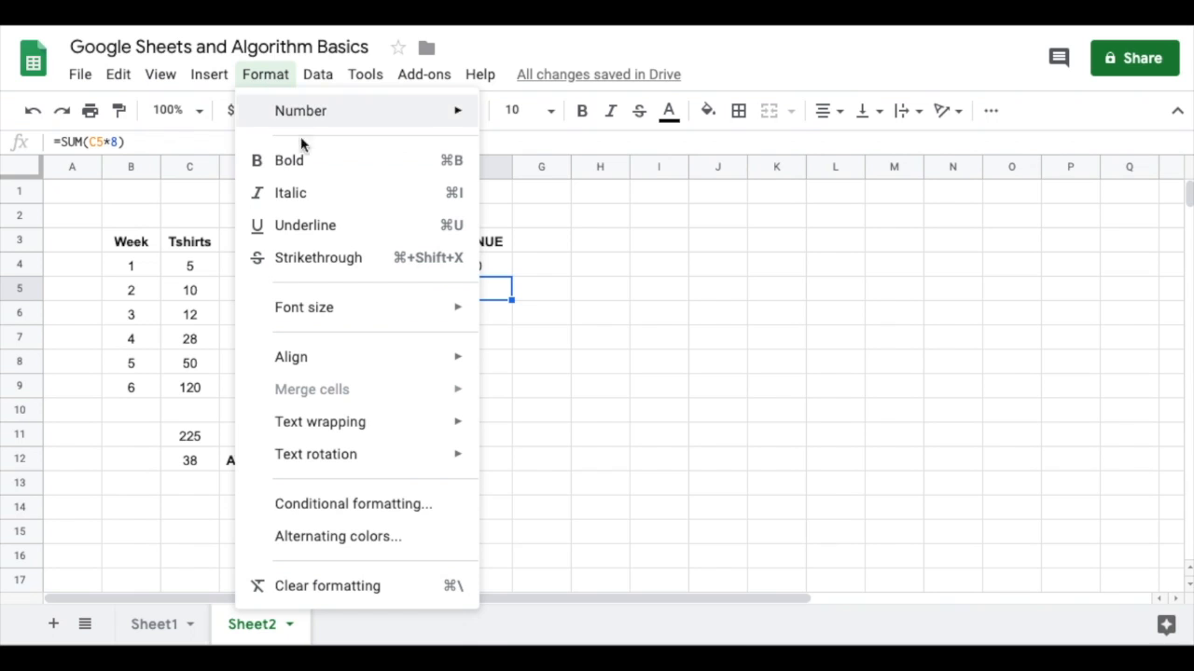
click(597, 328)
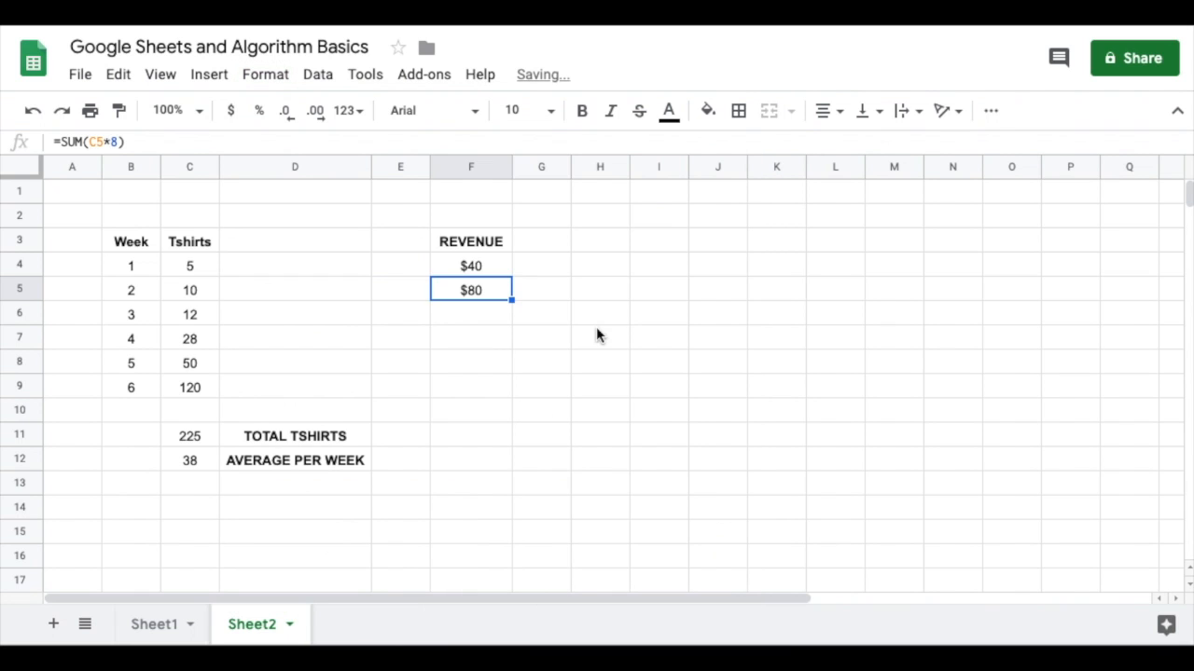
- Fill the revenue formula from F5 down through F9 for weeks 3 to 6
click(604, 319)
click(497, 292)
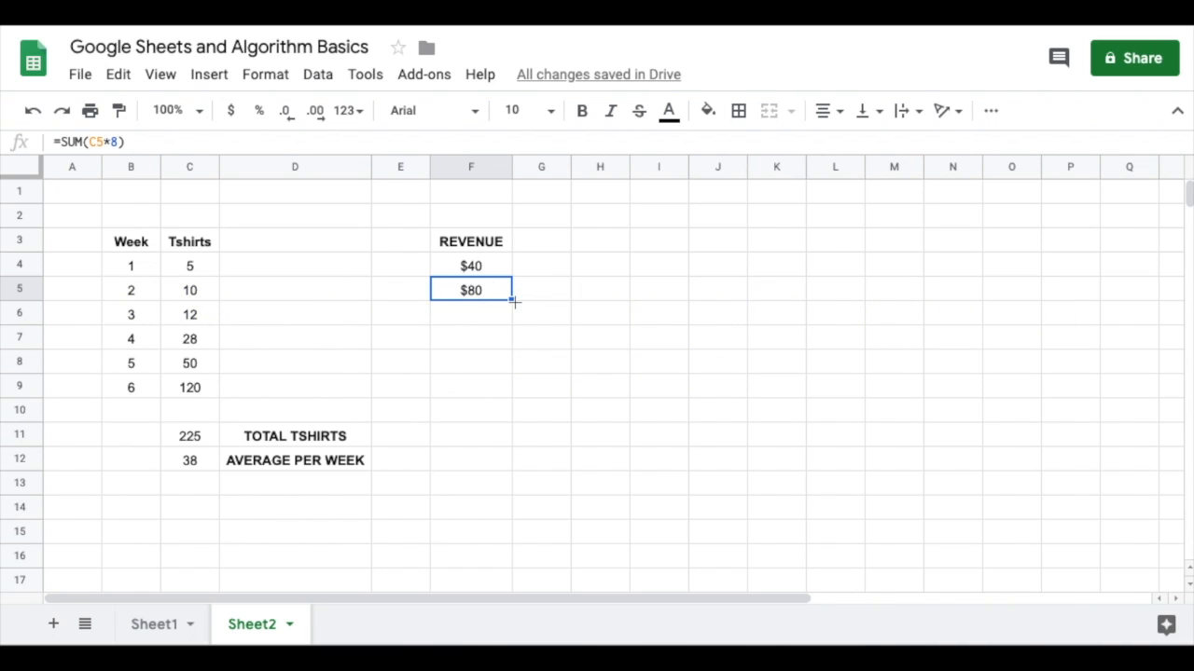
drag(513, 300, 512, 392)
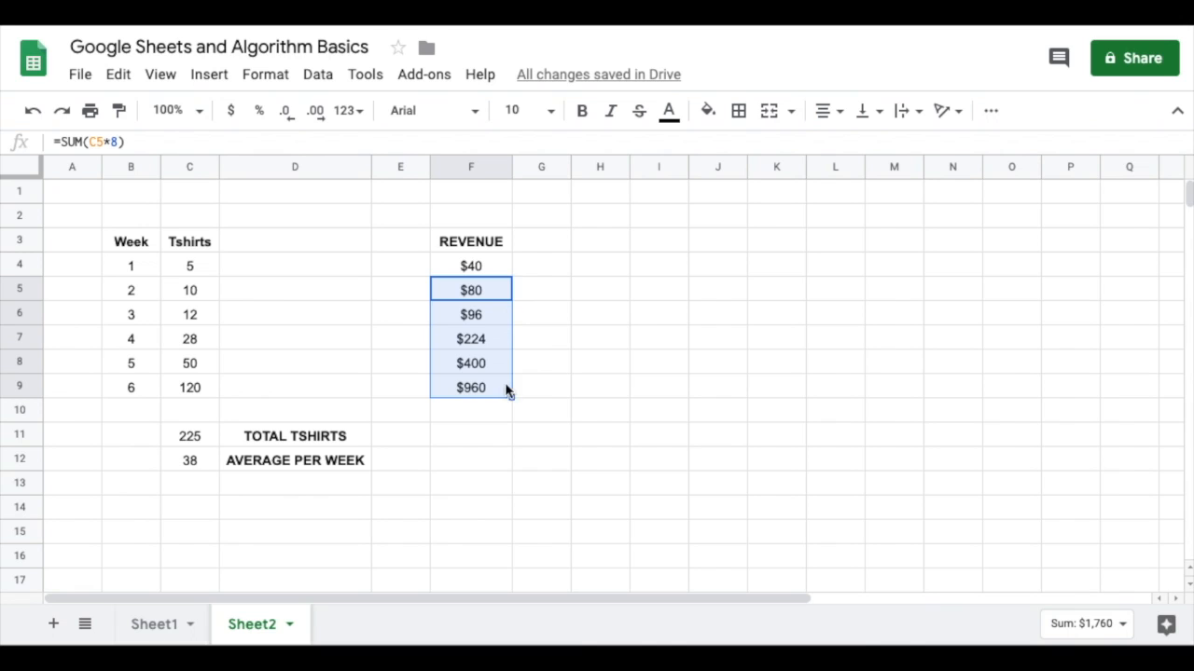
- Examine the filled revenue formulas in F5 to F9 and the T-shirt cells in column C they refer to
click(501, 296)
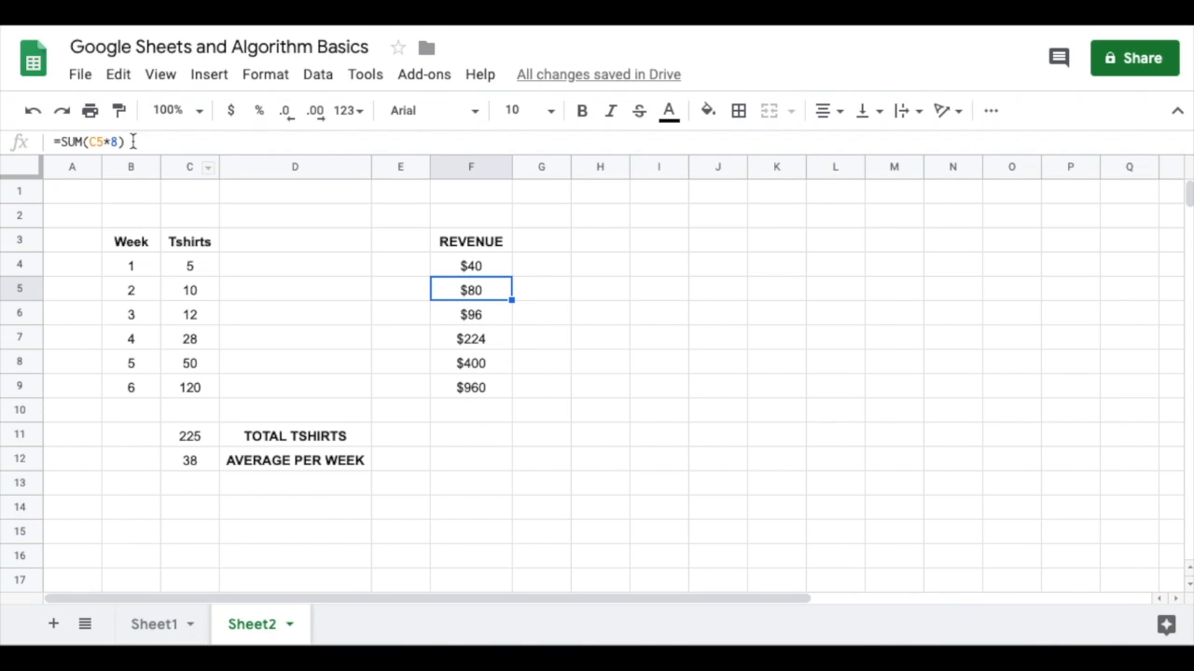
click(483, 316)
key(Down)
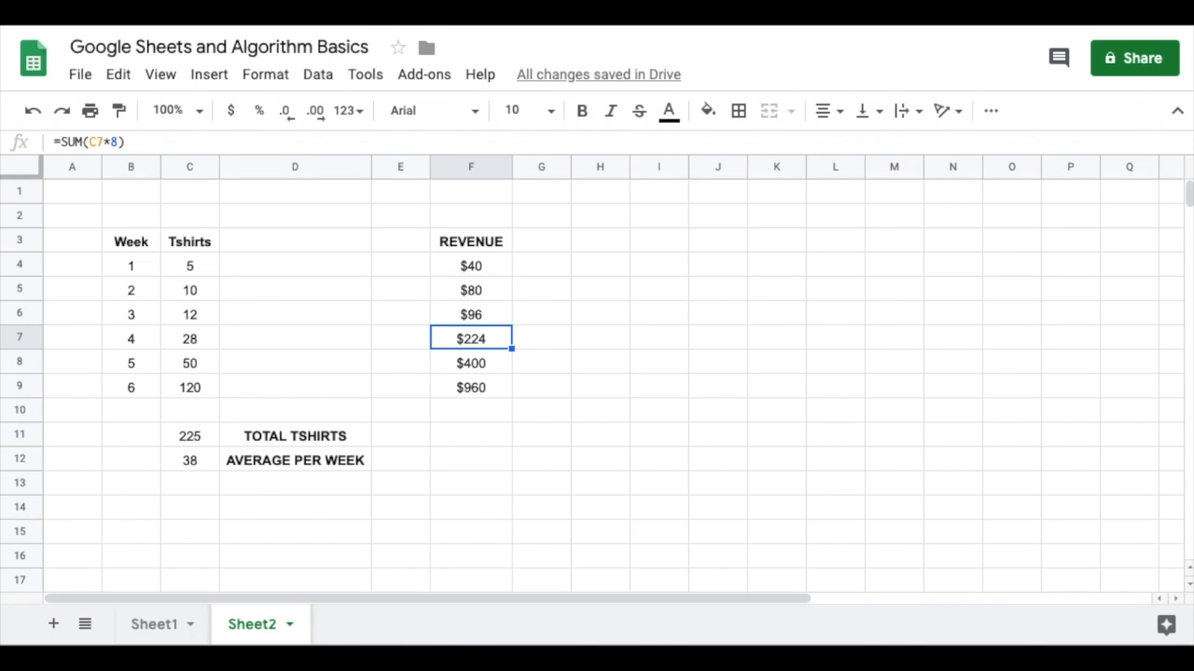
click(202, 141)
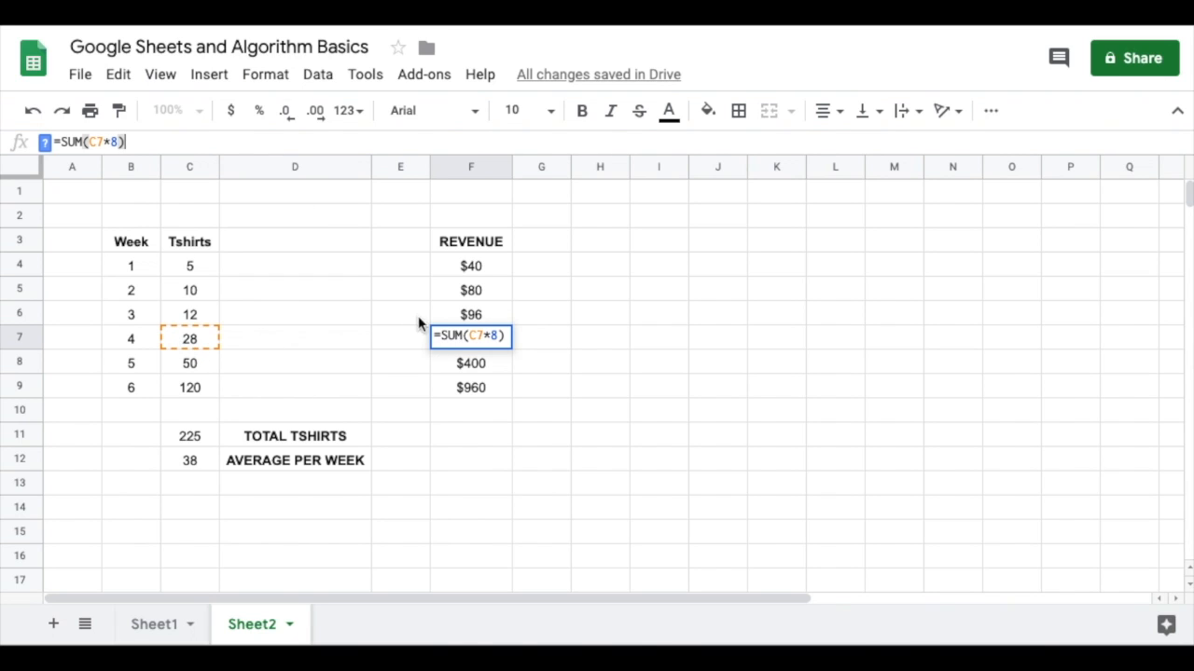
click(448, 364)
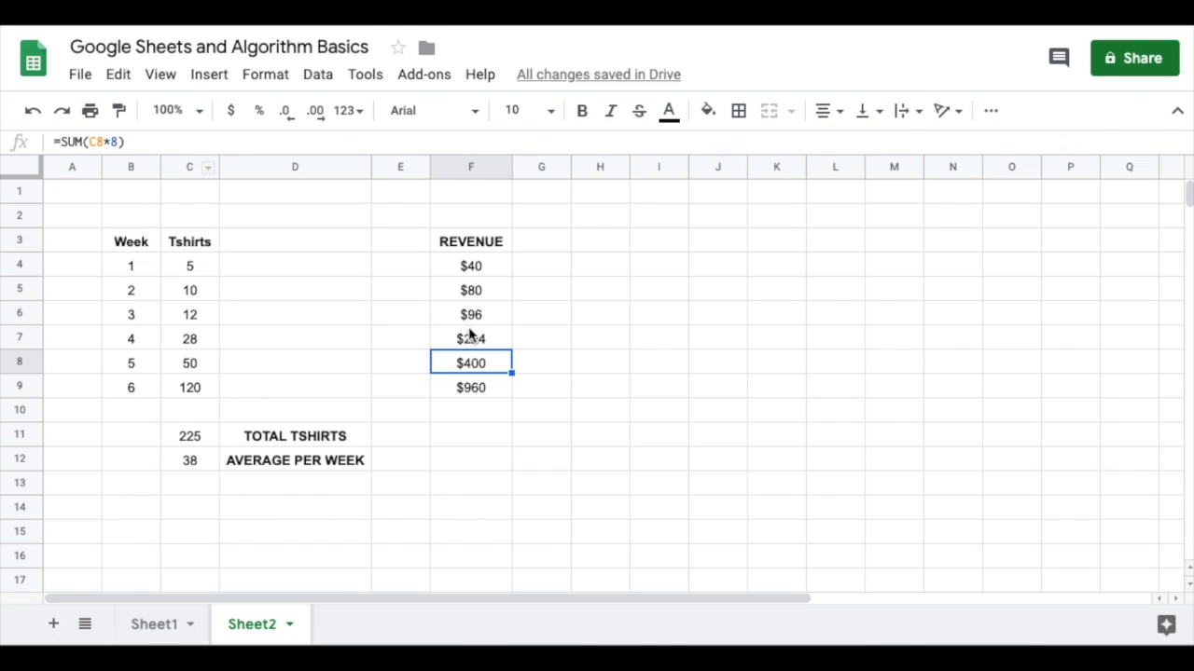
click(472, 387)
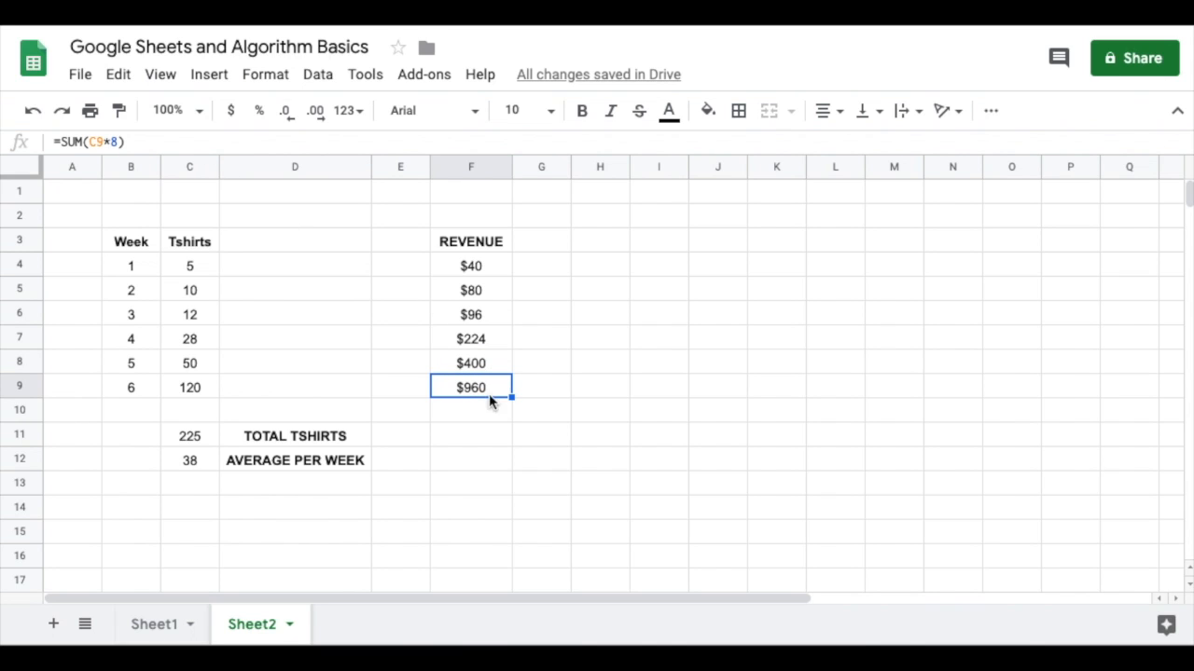
drag(137, 139, 77, 141)
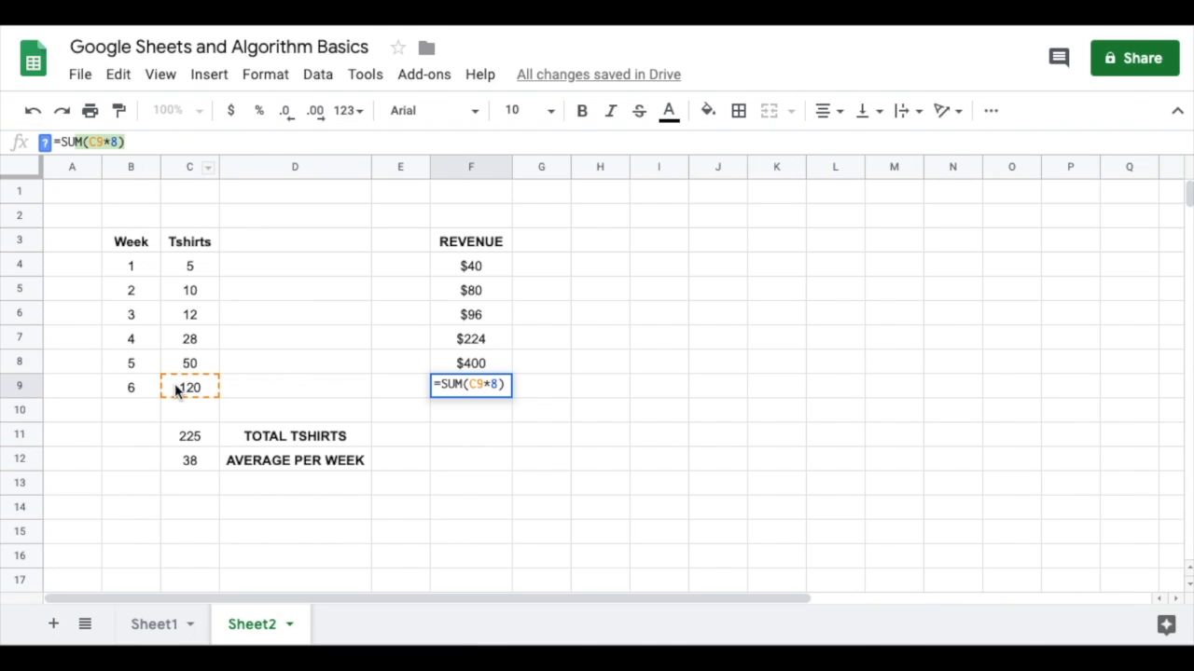
click(545, 396)
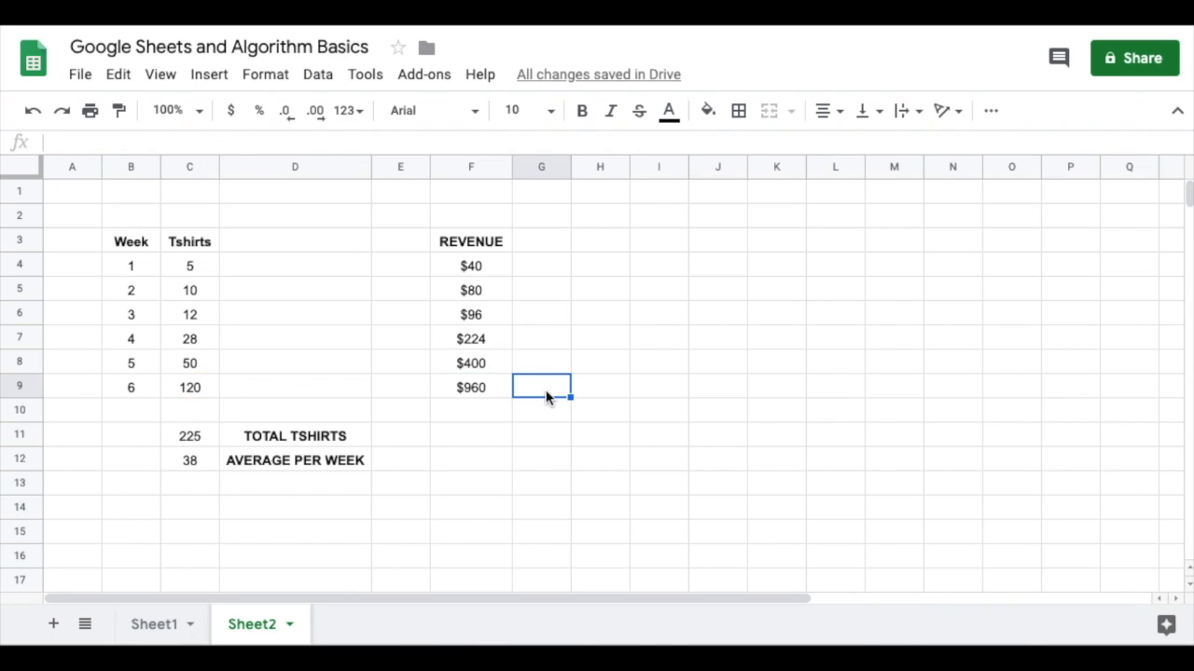
click(521, 443)
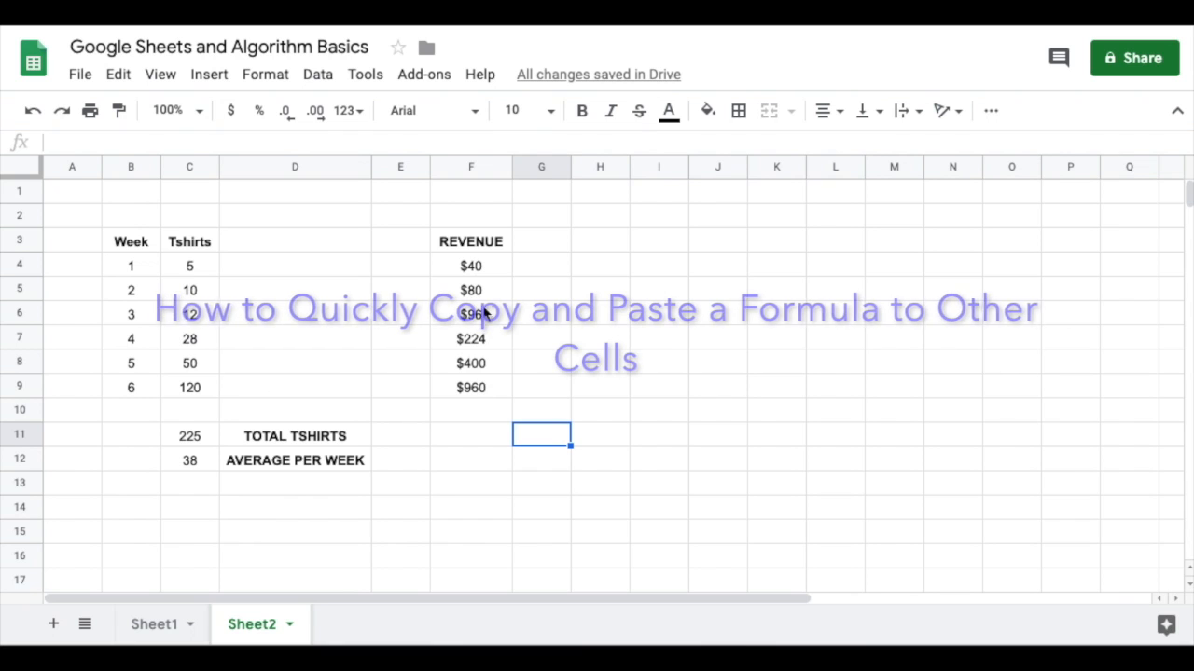
- Copy the total and average block C11:D12 to F11 and widen column G to fit the pasted labels
drag(216, 445, 293, 456)
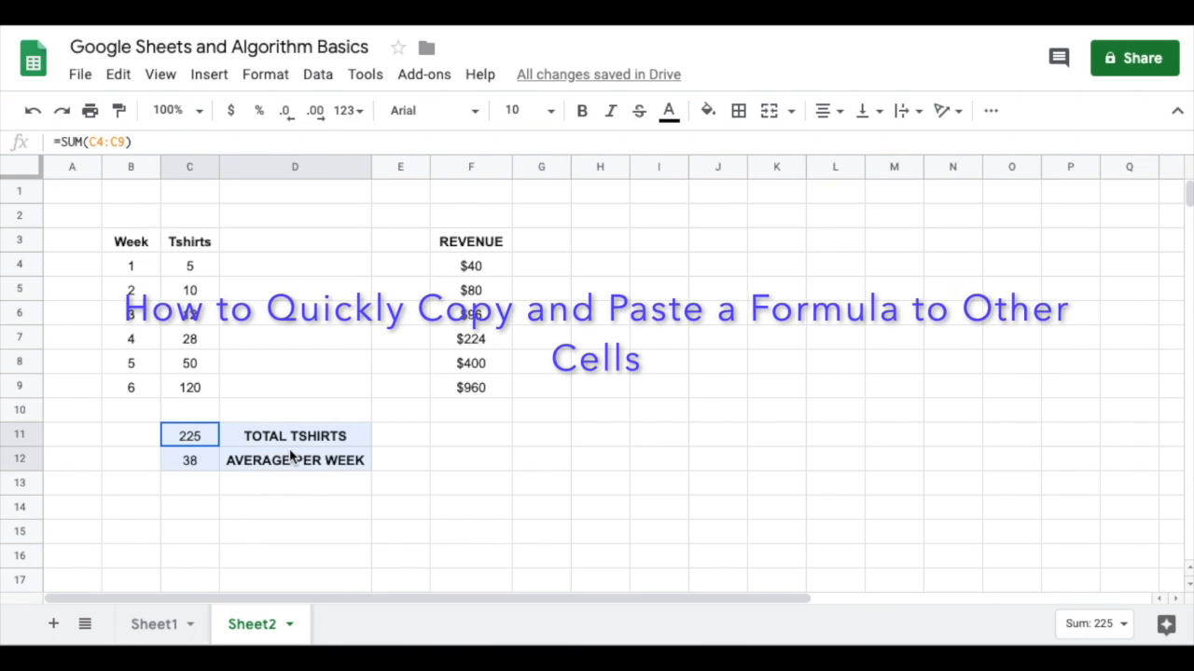
key(ctrl+c)
click(482, 432)
key(ctrl+v)
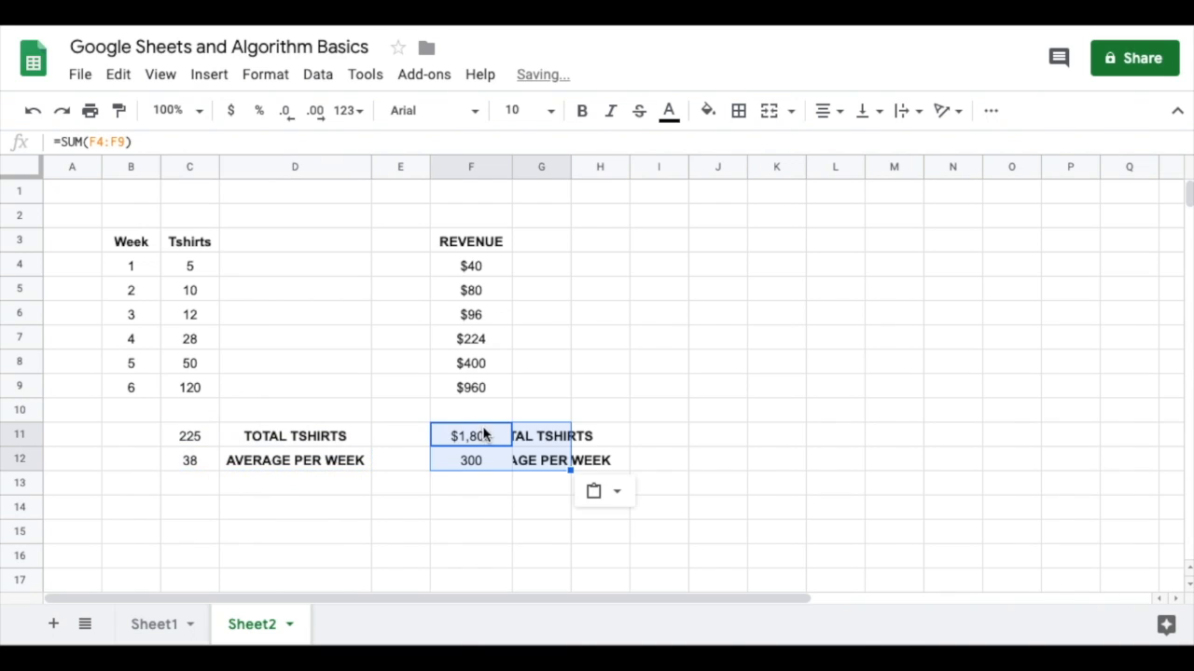
drag(570, 168, 686, 169)
- Change the label in G11 to TOTAL TSHIRT REVENUE
double_click(616, 432)
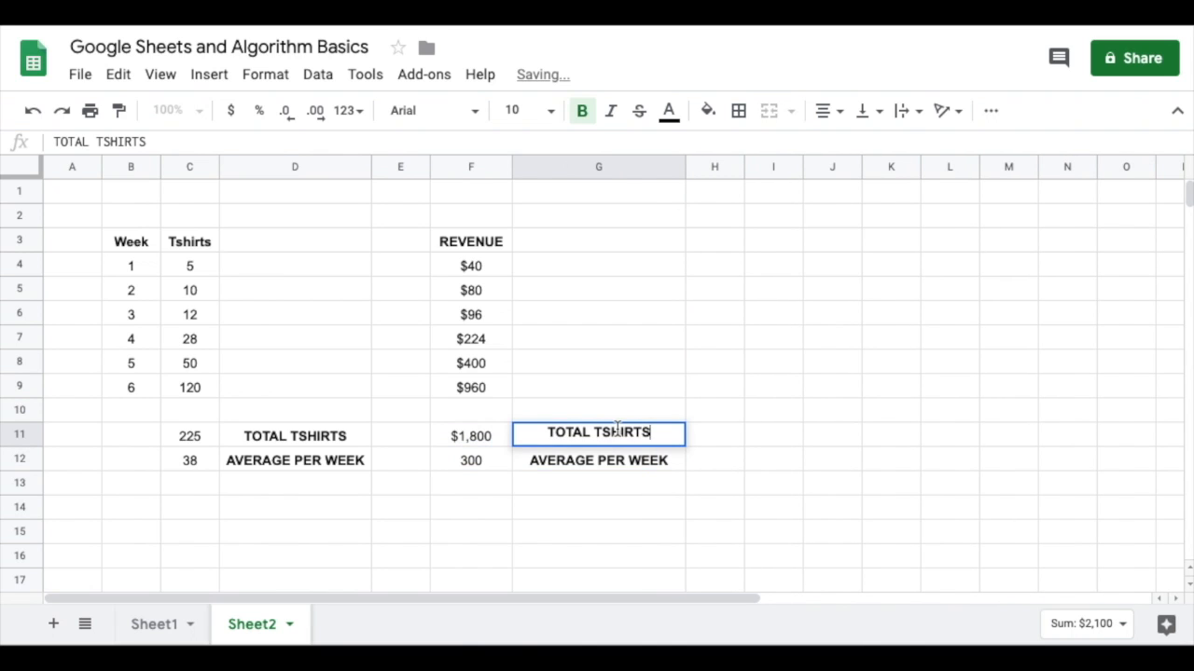
key(BackSpace)
text(REVENUE)
key(Return)
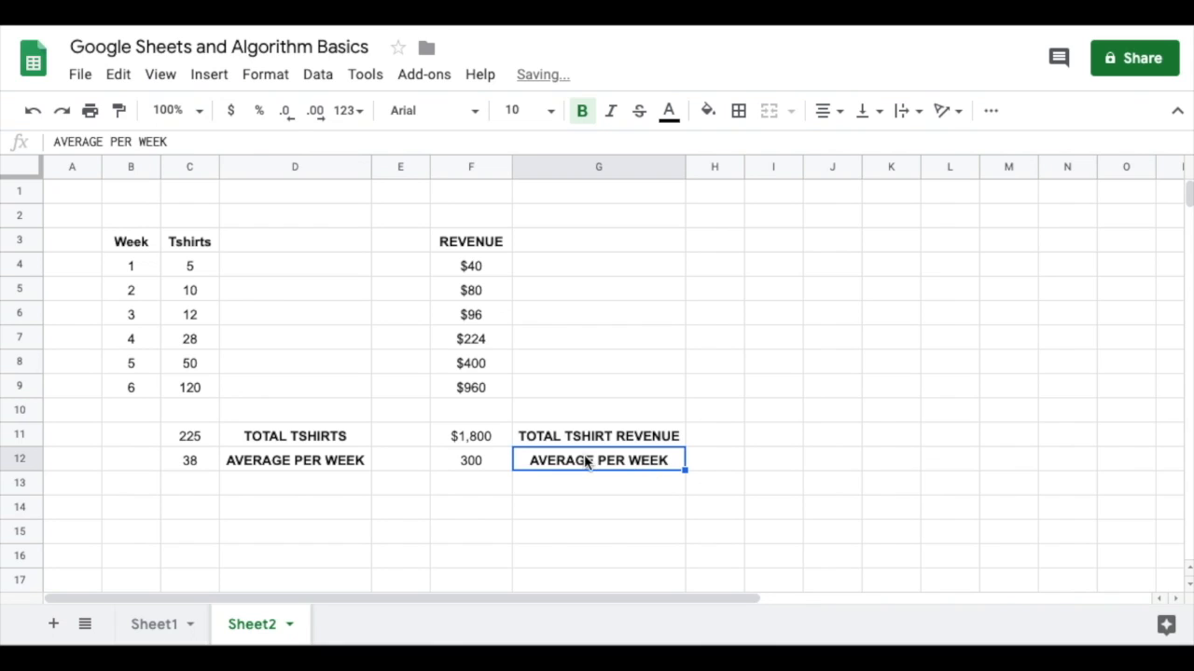
- Examine the average formula in F12 and compare it with the original T-shirt average formula in C12
click(476, 466)
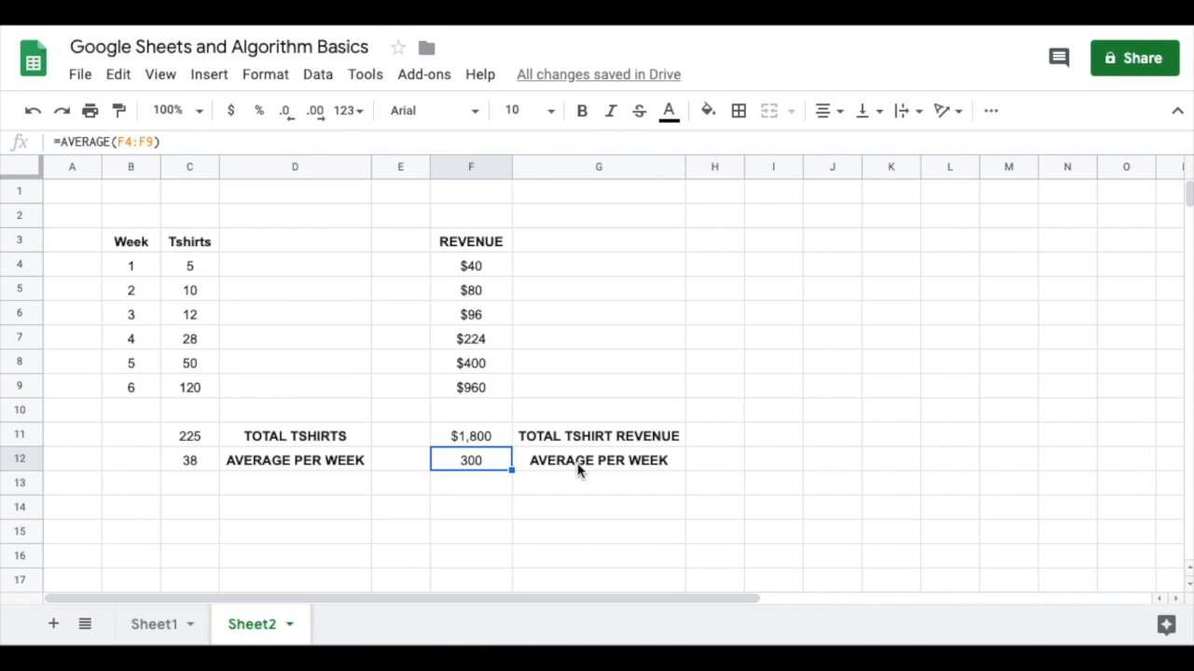
click(234, 141)
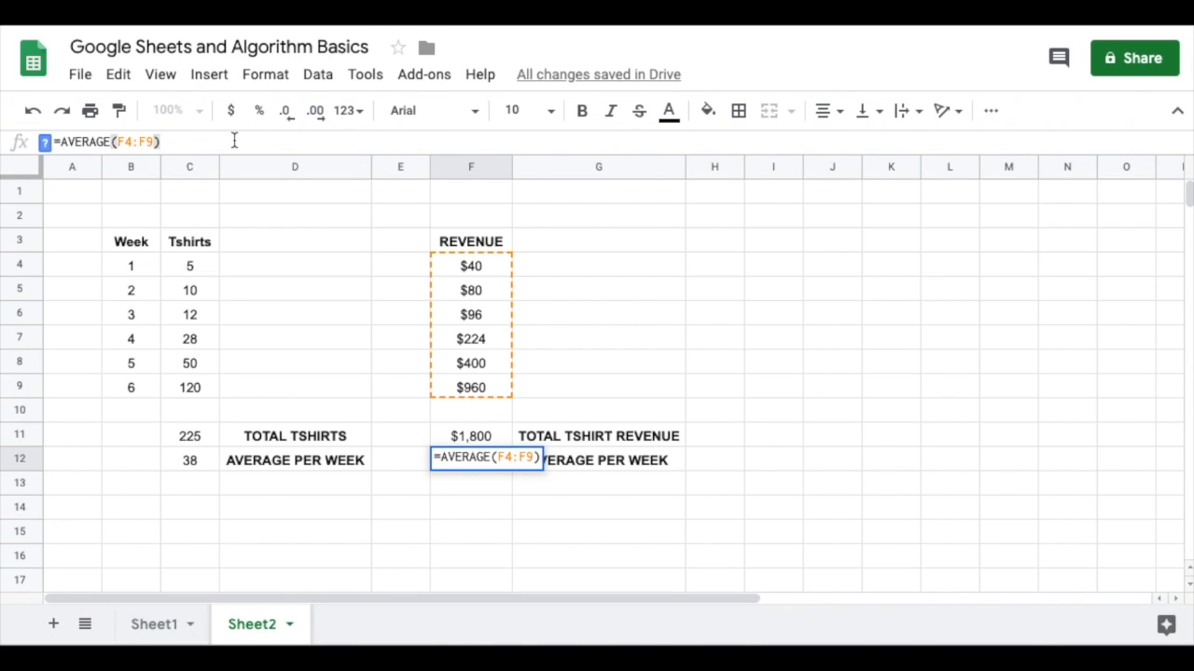
click(563, 272)
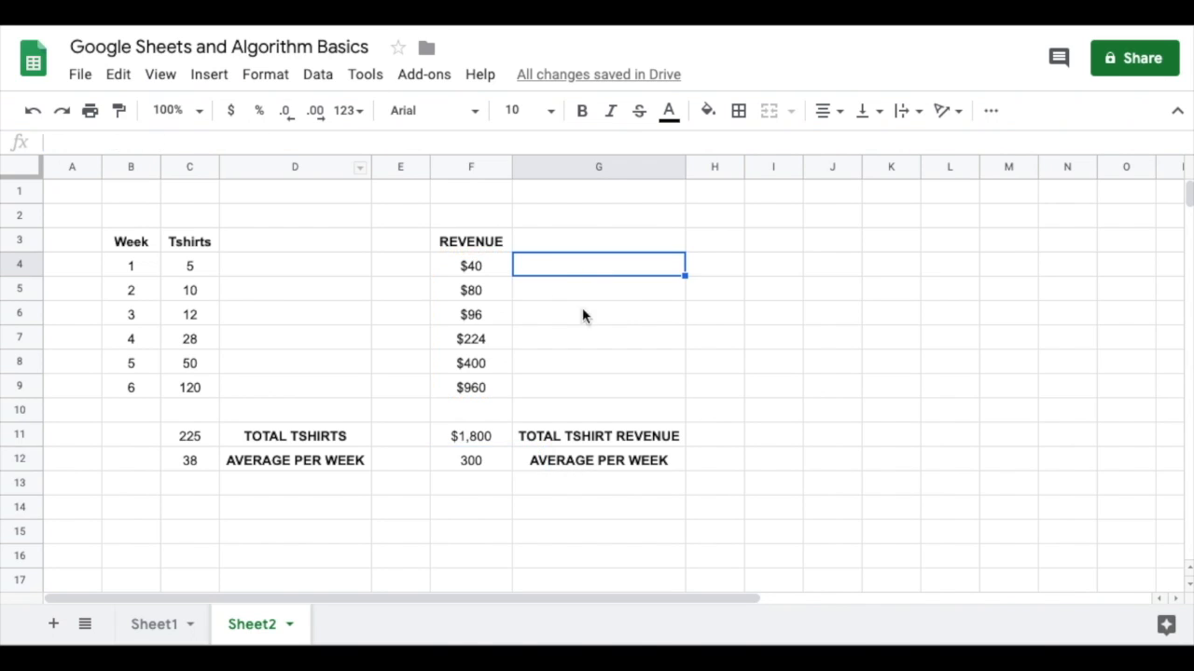
click(465, 453)
click(184, 466)
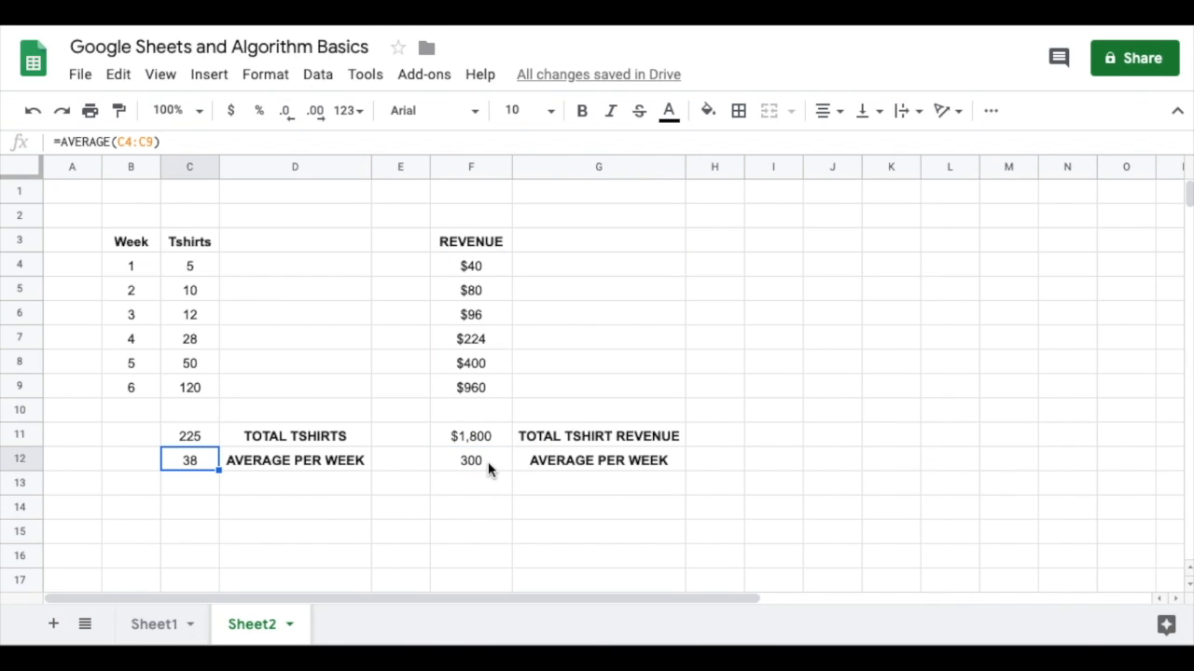
click(488, 463)
click(187, 463)
- Format the average weekly revenue in F12 as Currency (rounded) and select the total revenue in F11
click(457, 460)
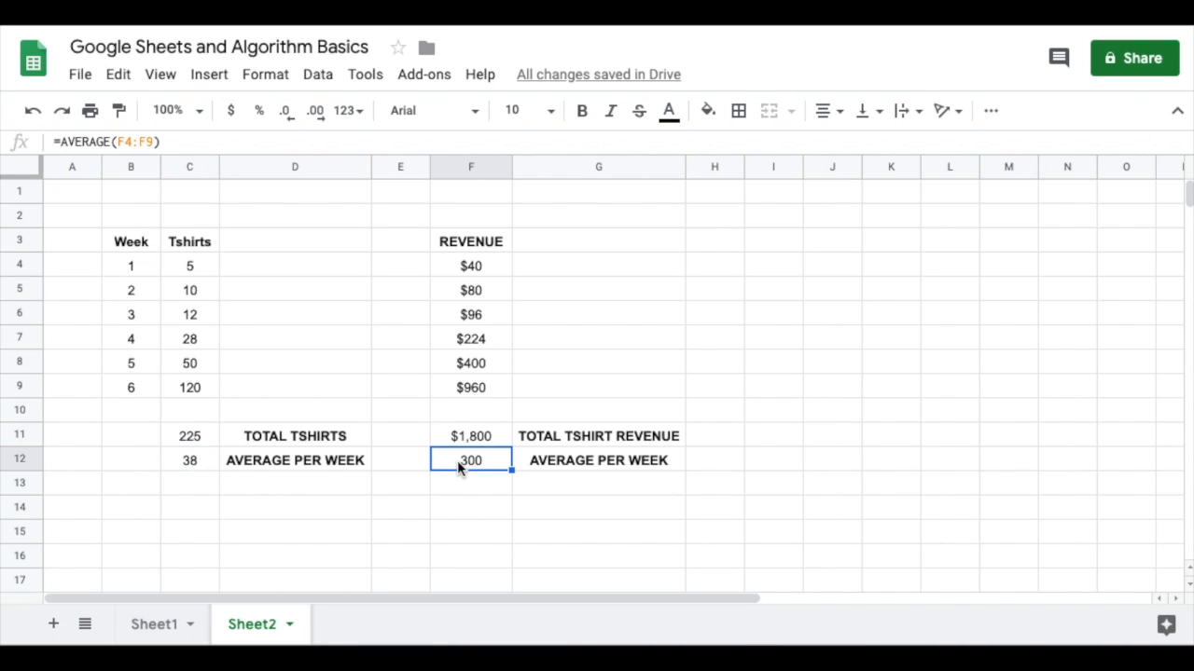
click(268, 75)
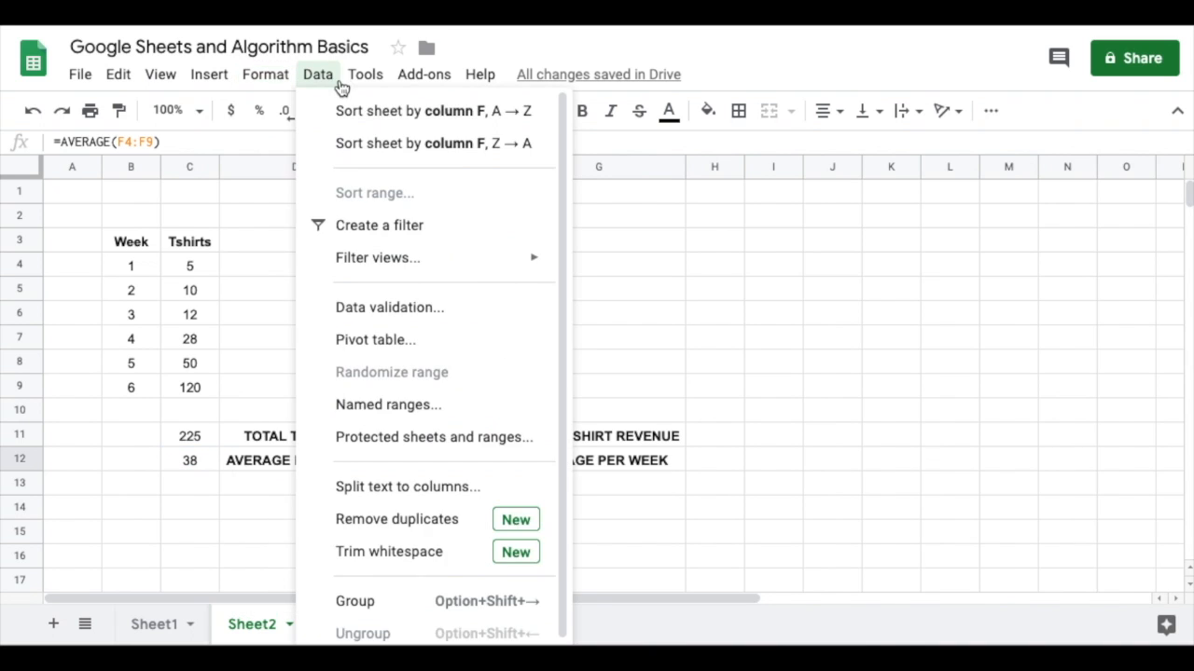
mouse_move(292, 107)
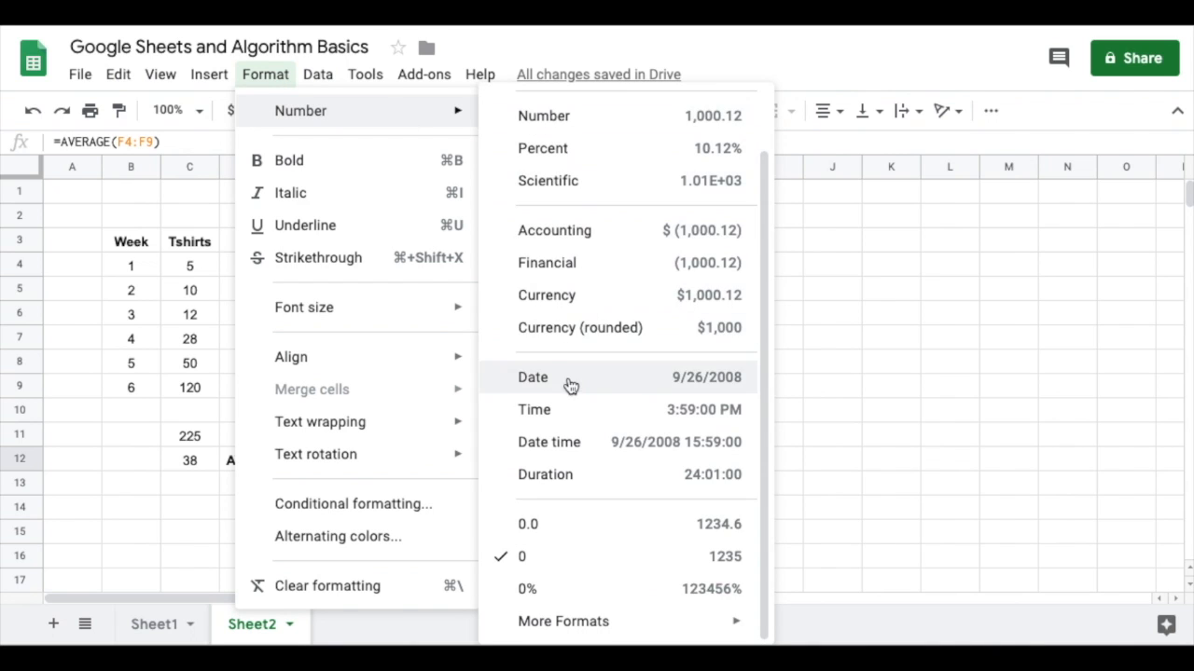
click(571, 336)
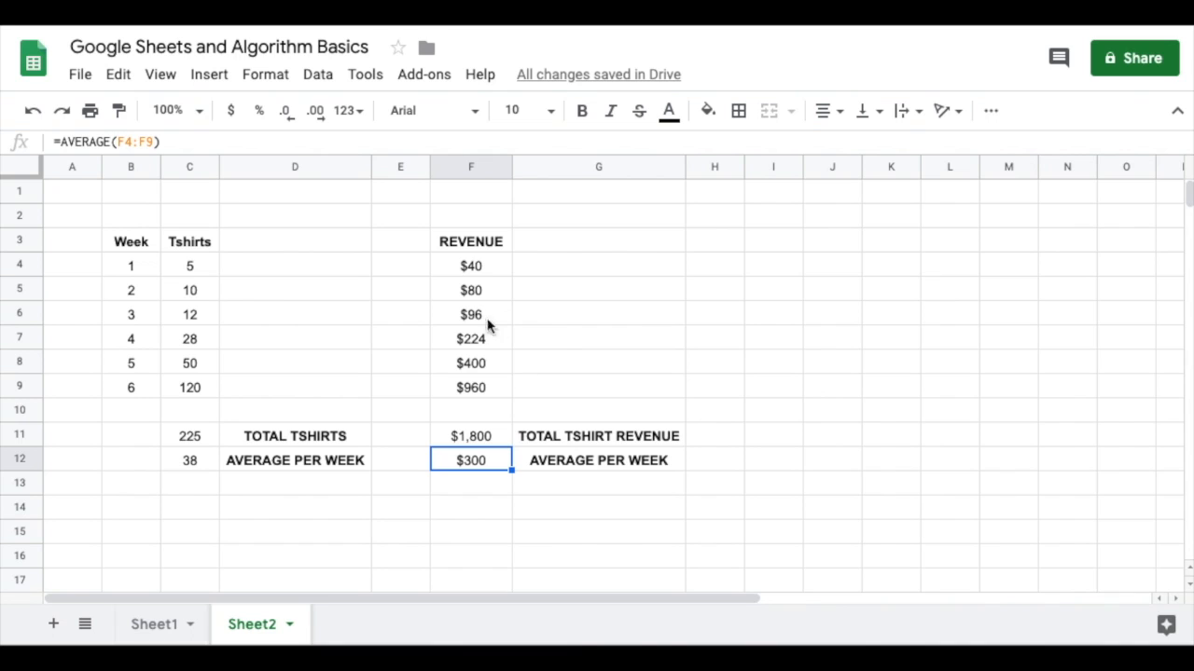
click(485, 438)
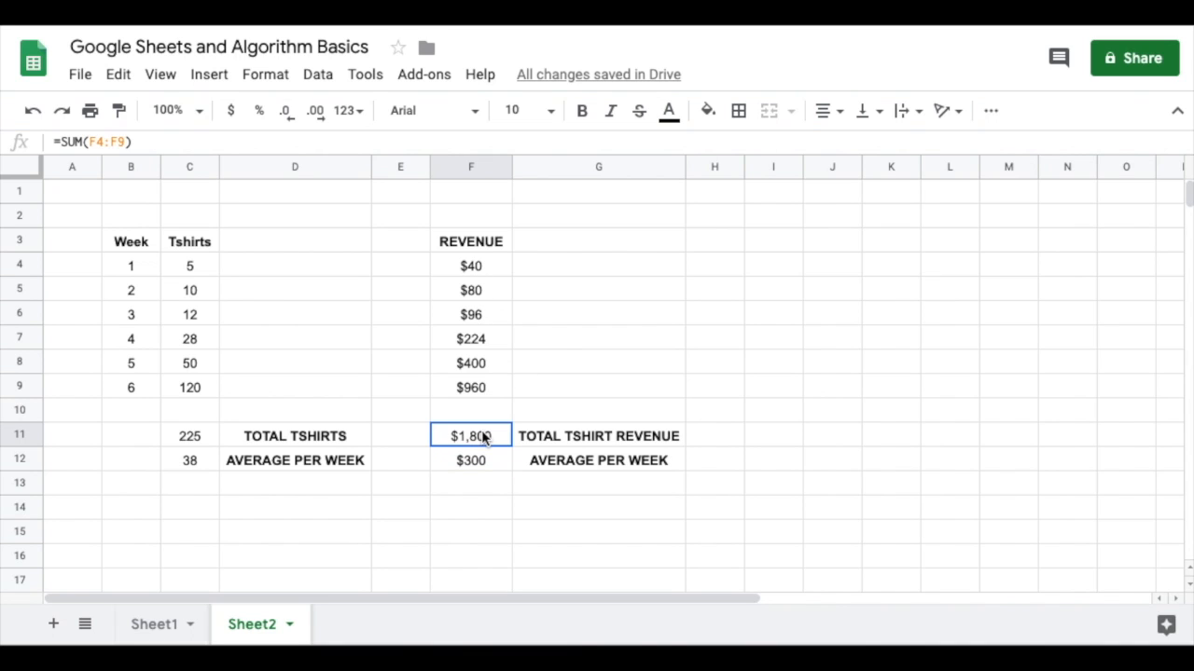